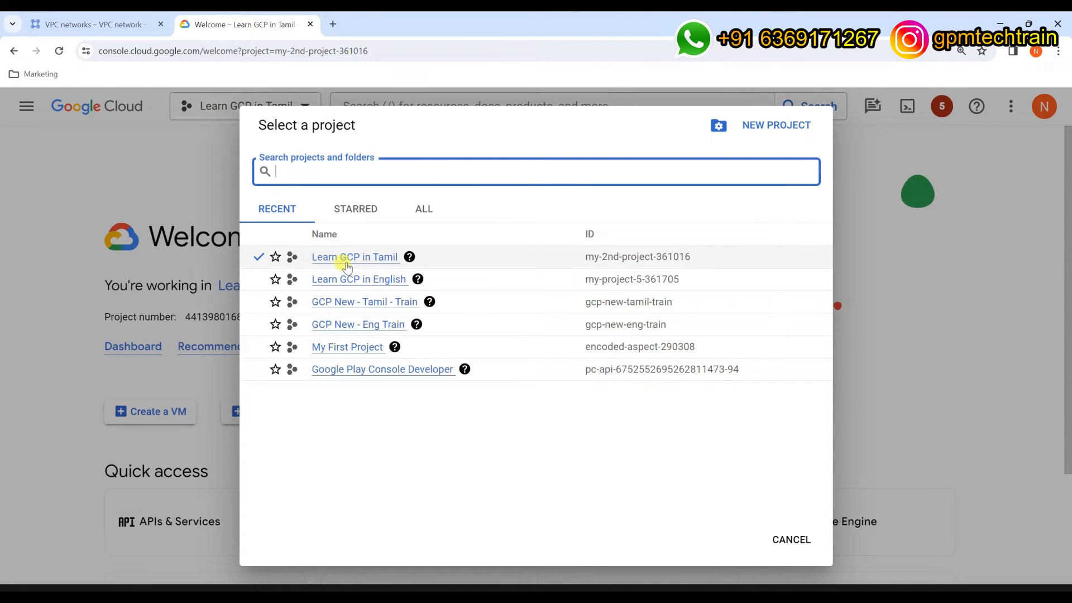
- Switch to the Learn GCP in Tamil project and close the extra VPC networks browser tab
{"action": "left_click", "coordinate": [370, 259]}
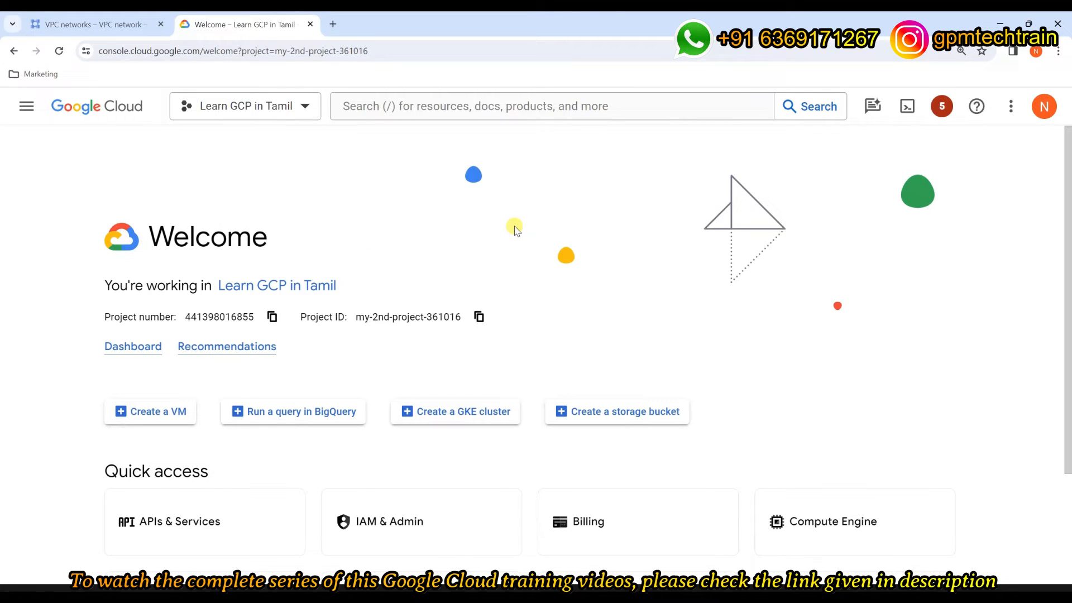
{"action": "left_click", "coordinate": [160, 24]}
- Search the console for "vpc networks" and open the VPC networks page
{"action": "left_click", "coordinate": [429, 108]}
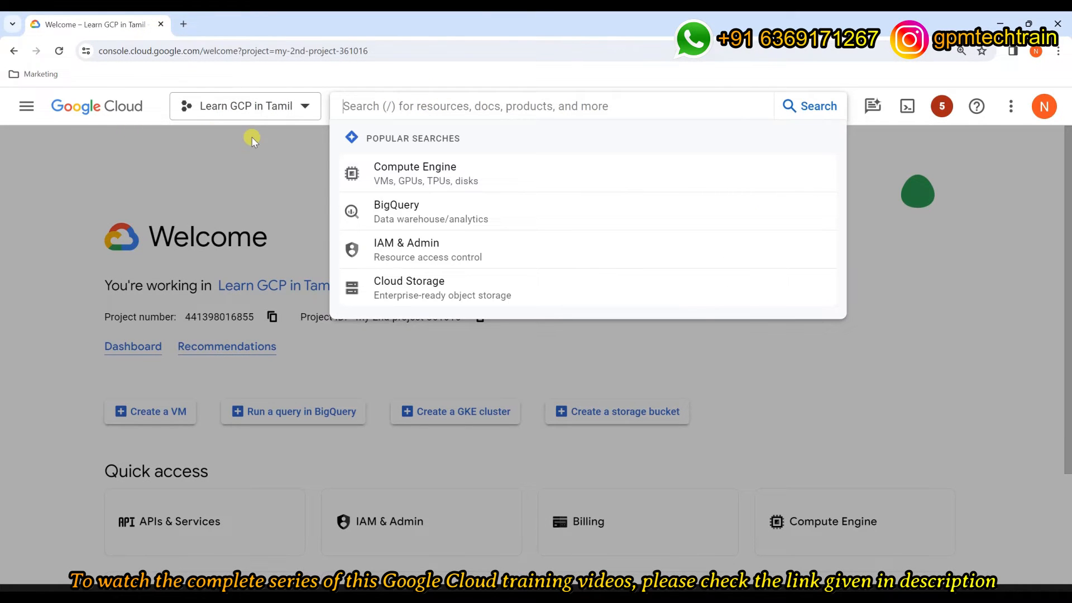
{"action": "left_click", "coordinate": [26, 106]}
{"action": "left_click", "coordinate": [26, 106]}
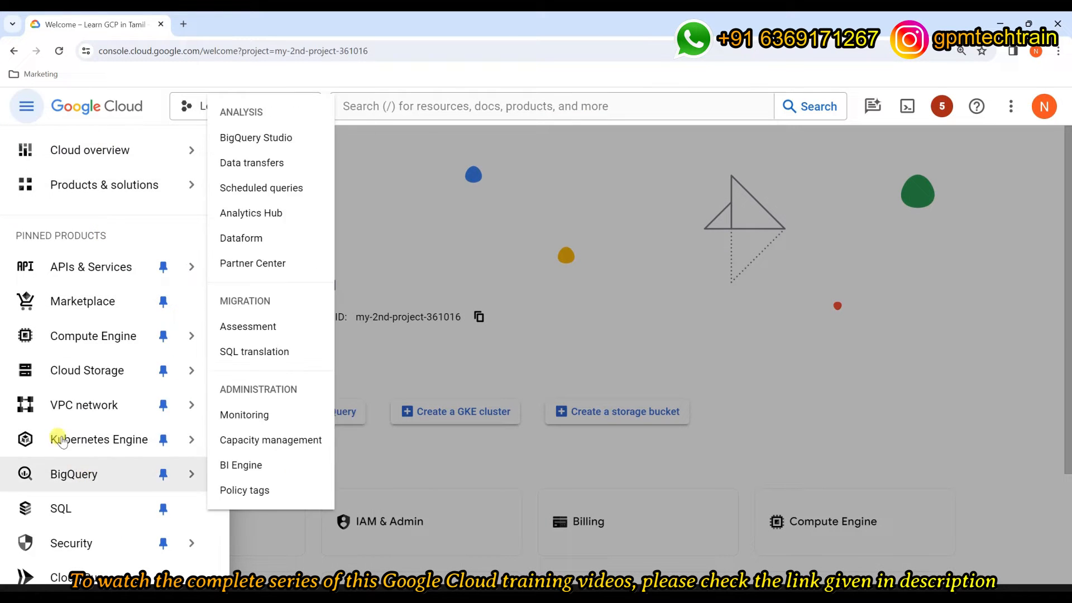
{"action": "mouse_move", "coordinate": [112, 405]}
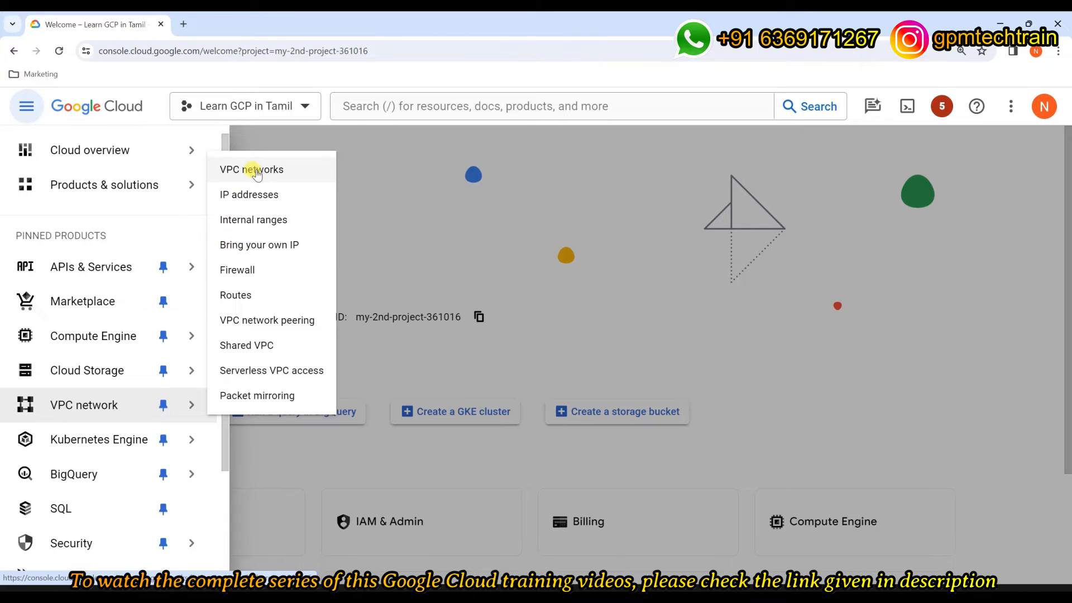
{"action": "left_click", "coordinate": [478, 107]}
{"action": "left_click", "coordinate": [478, 106]}
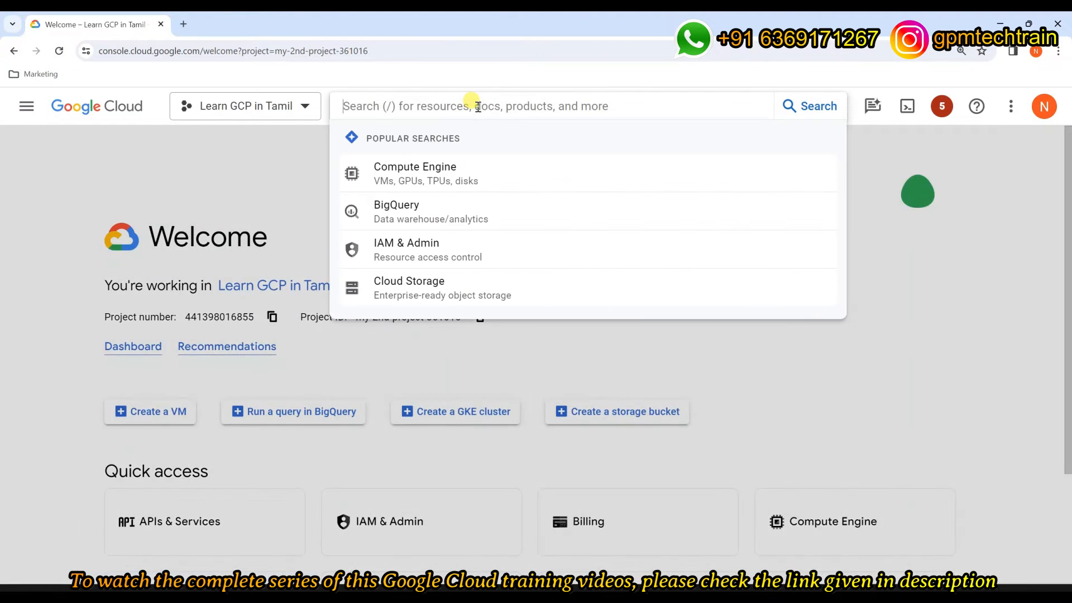
{"action": "type", "text": "vpc"}
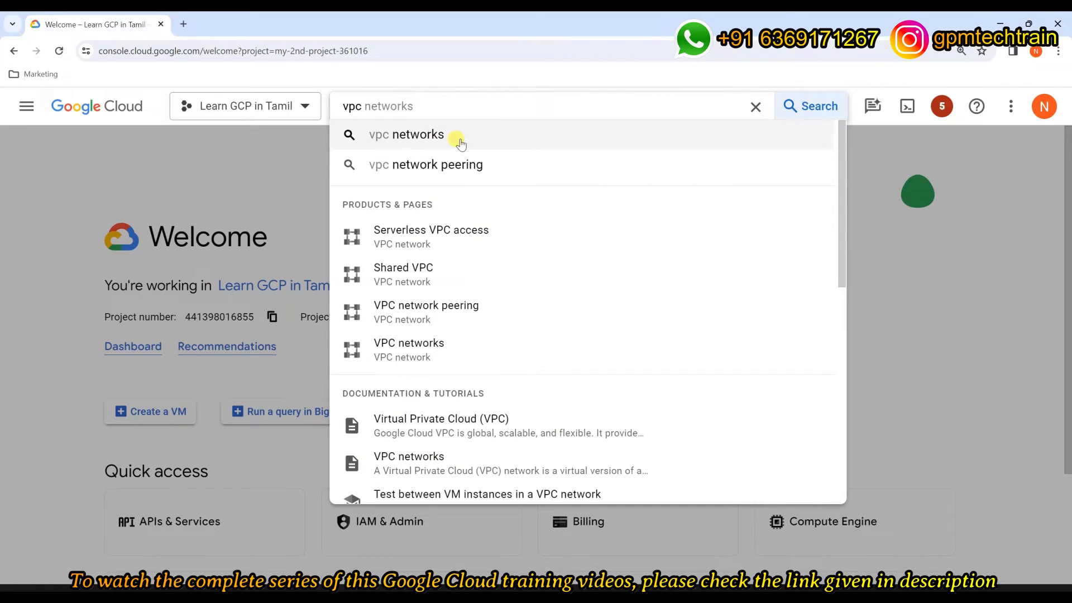
{"action": "left_click", "coordinate": [435, 141]}
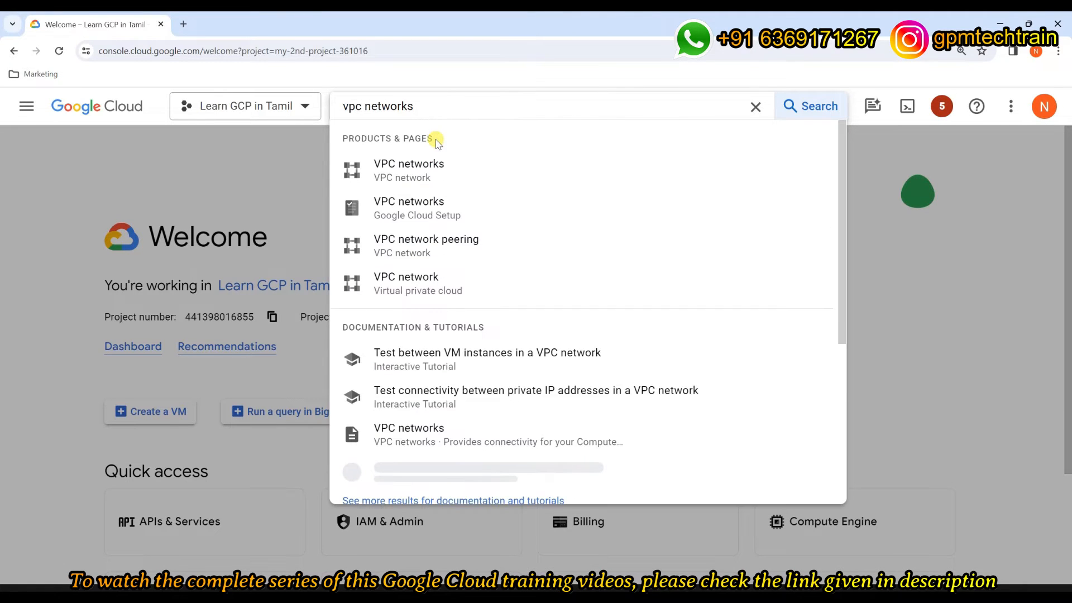
{"action": "left_click", "coordinate": [424, 165]}
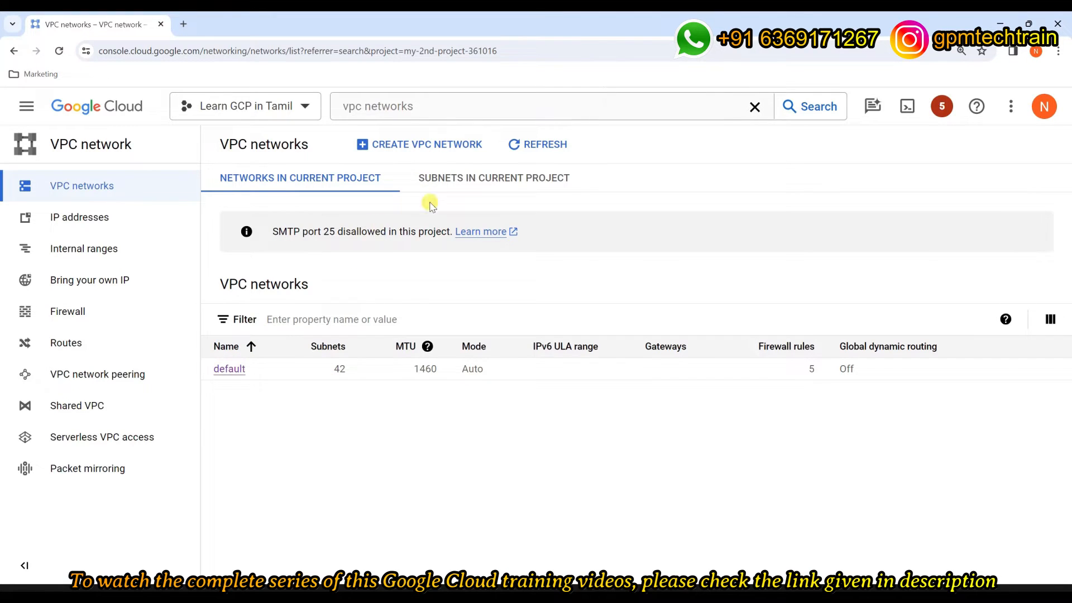
- Look through the subnets in the current project, and return to the list of networks in the project
{"action": "left_click", "coordinate": [454, 179]}
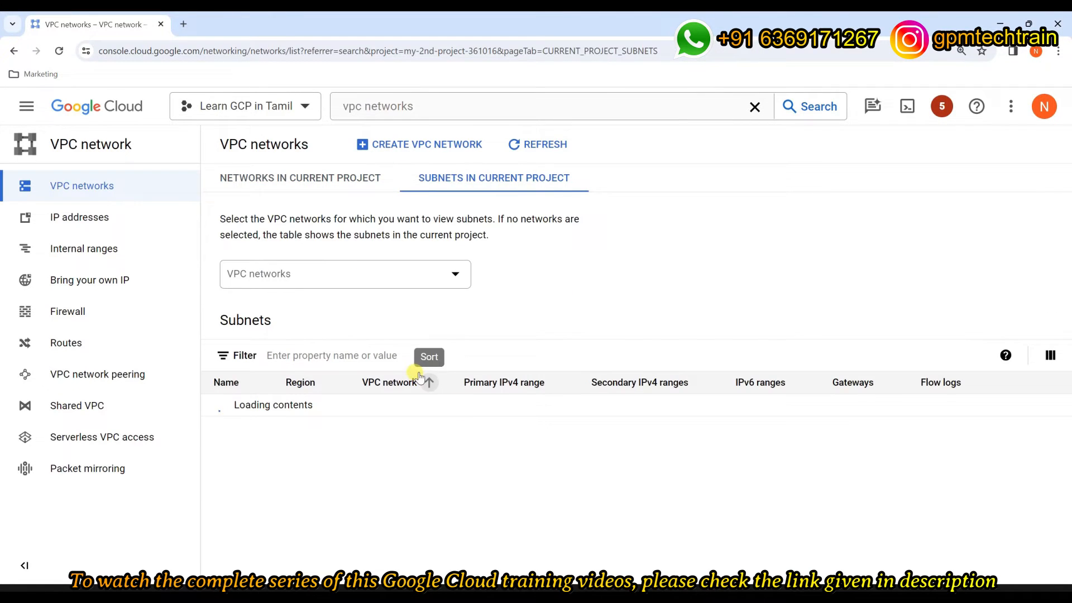
{"action": "scroll", "coordinate": [359, 396], "scroll_direction": "down", "scroll_amount": 10}
{"action": "scroll", "coordinate": [359, 404], "scroll_direction": "up", "scroll_amount": 10}
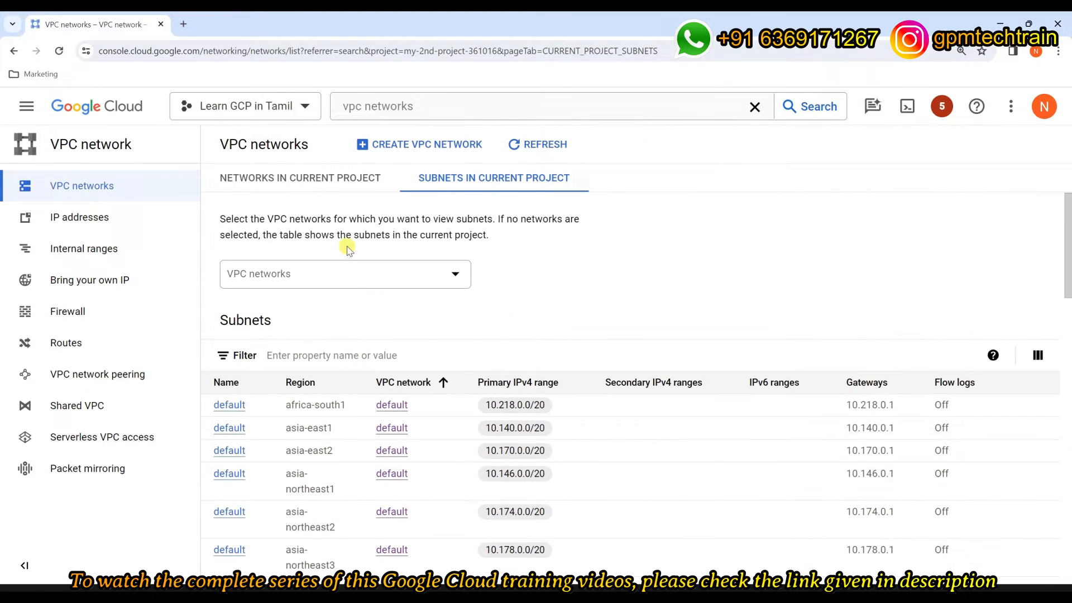
{"action": "left_click", "coordinate": [307, 182]}
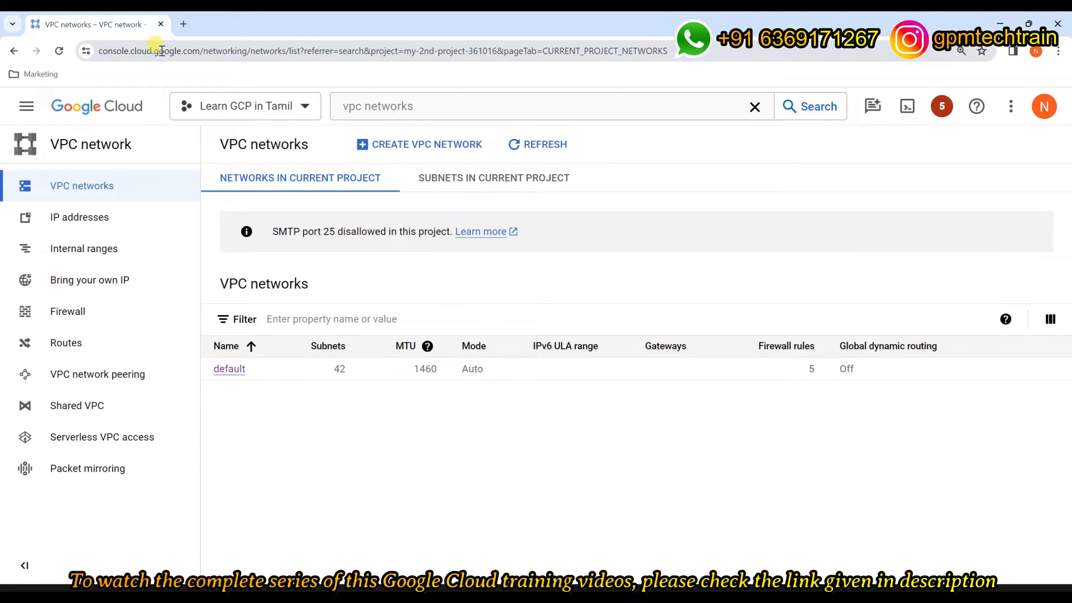
- Duplicate the VPC networks browser tab and switch to the duplicate
{"action": "right_click", "coordinate": [73, 28]}
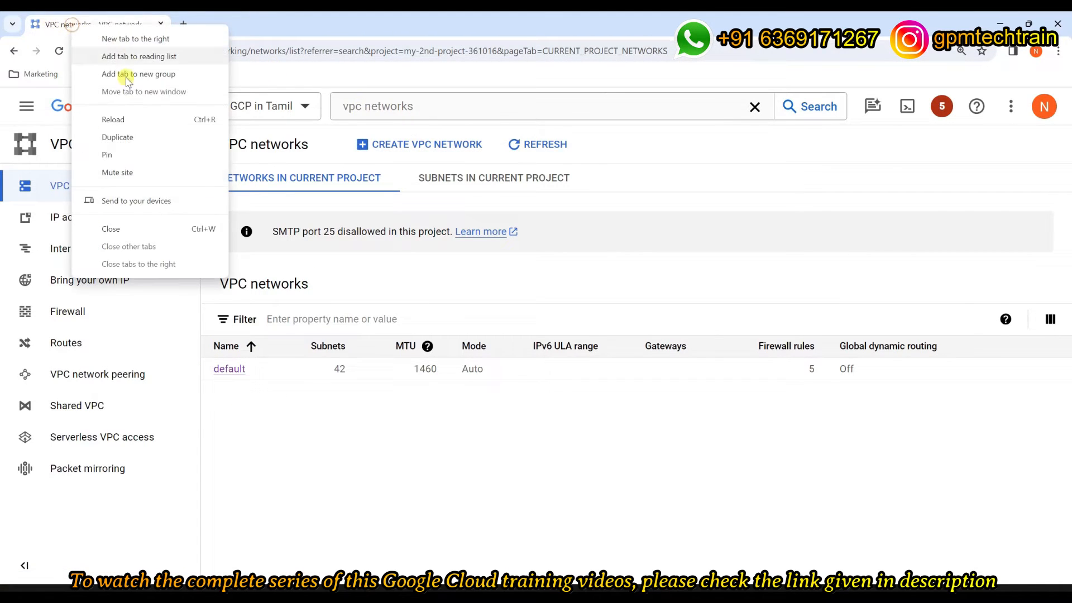
{"action": "left_click", "coordinate": [130, 140]}
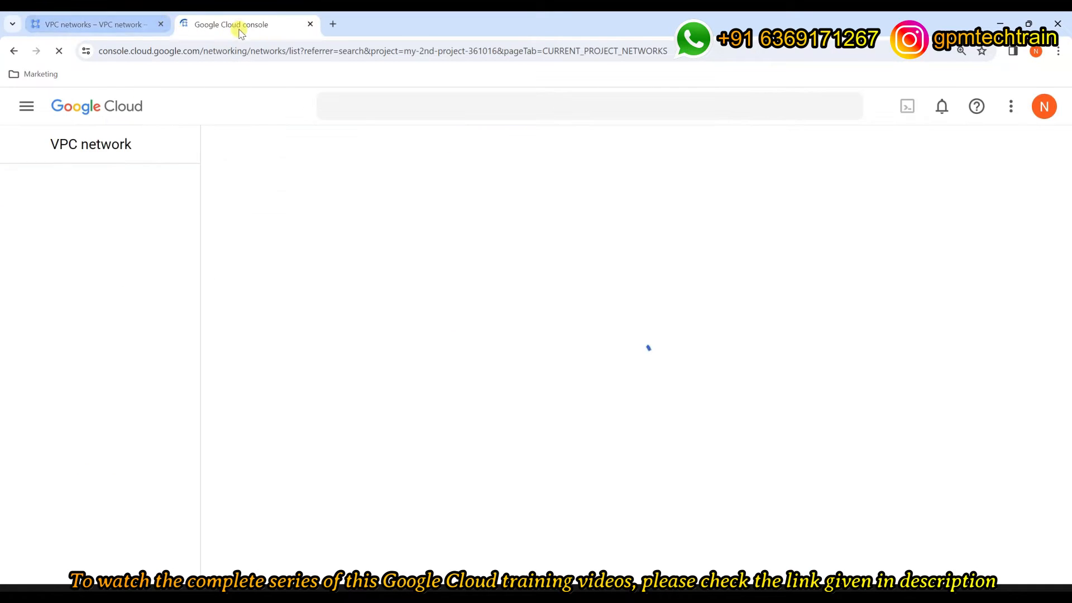
{"action": "left_click", "coordinate": [118, 24]}
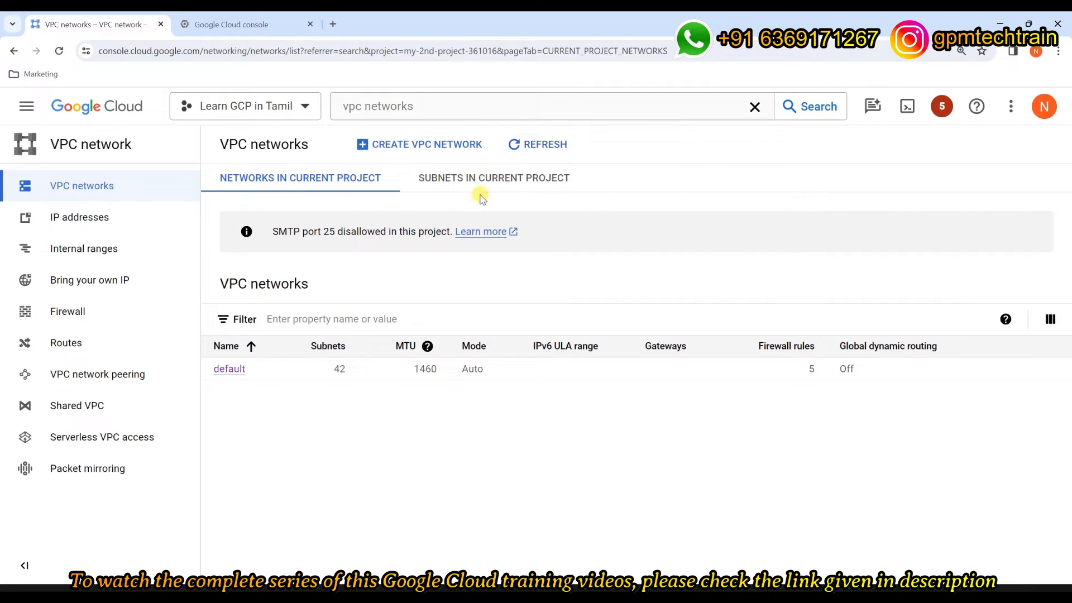
{"action": "left_click", "coordinate": [216, 28]}
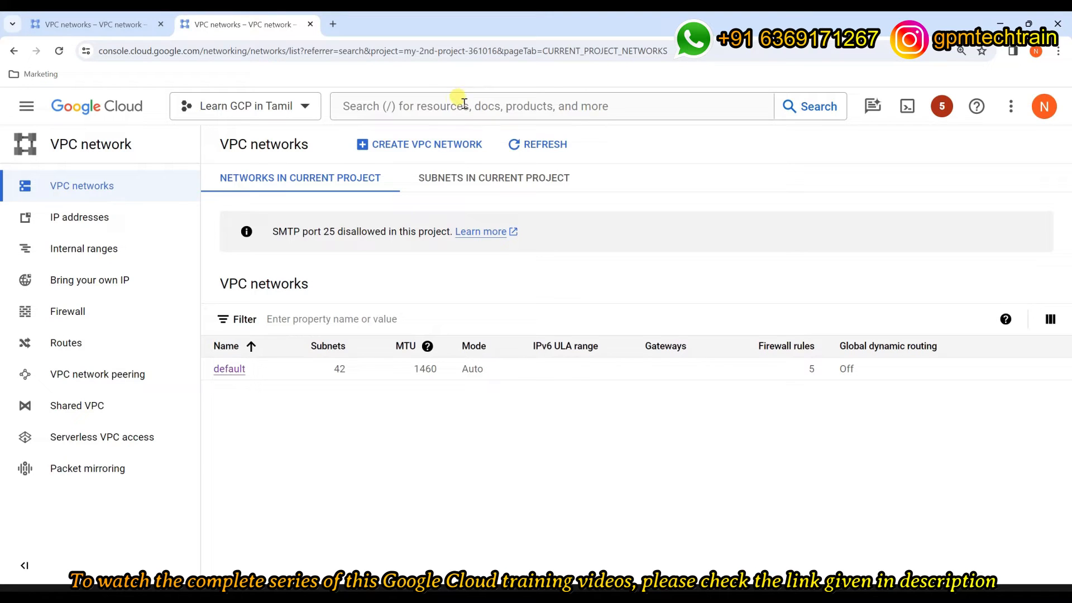
- Search the console for "compute" and open Compute Engine's VM instances page
{"action": "left_click", "coordinate": [566, 99]}
{"action": "type", "text": "comp"}
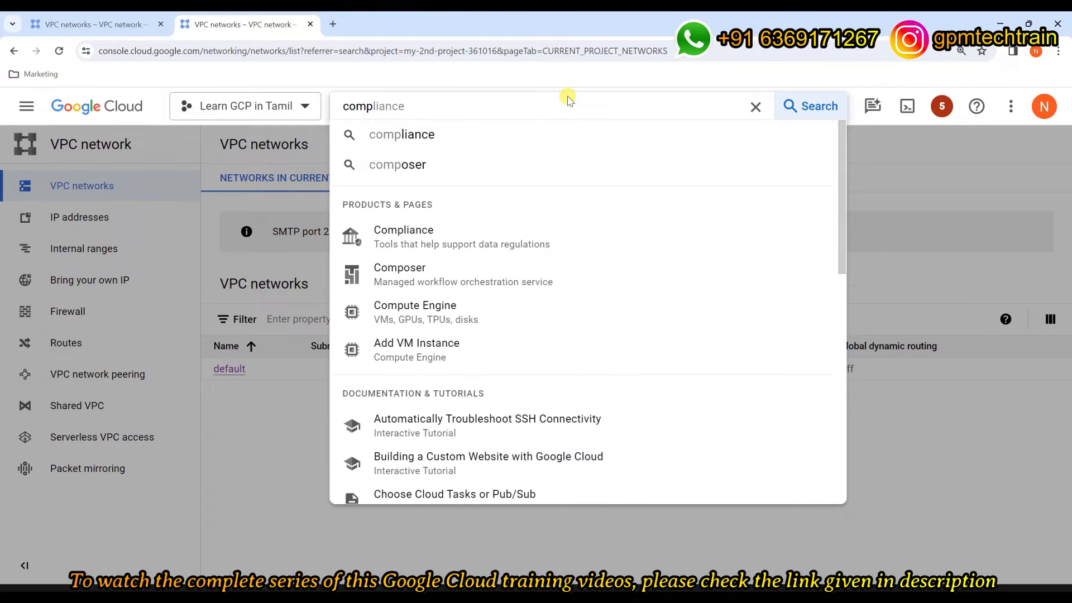
{"action": "type", "text": "ute"}
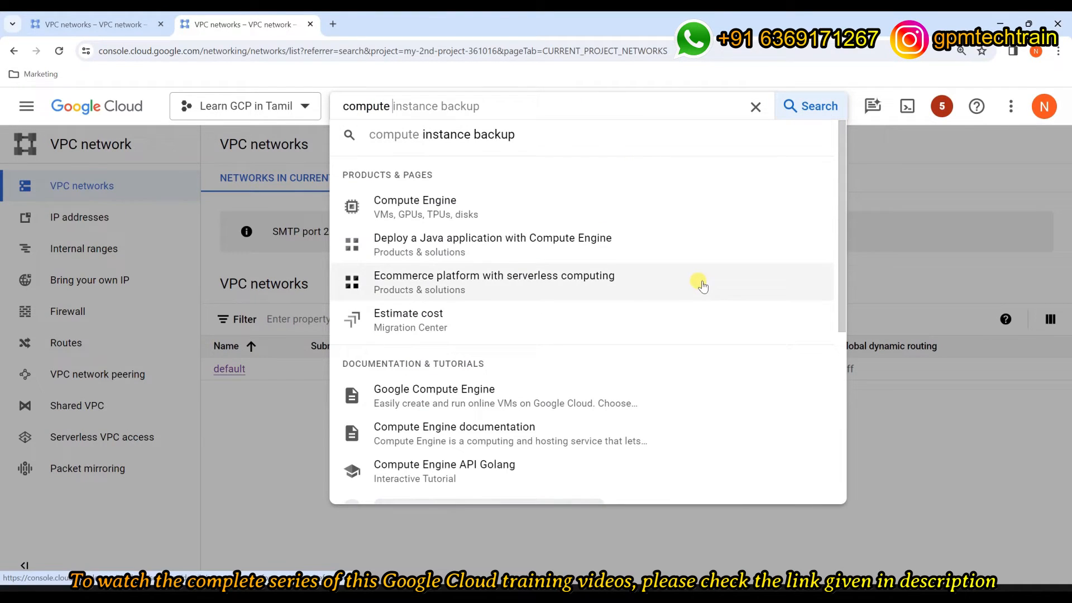
{"action": "left_click", "coordinate": [462, 217]}
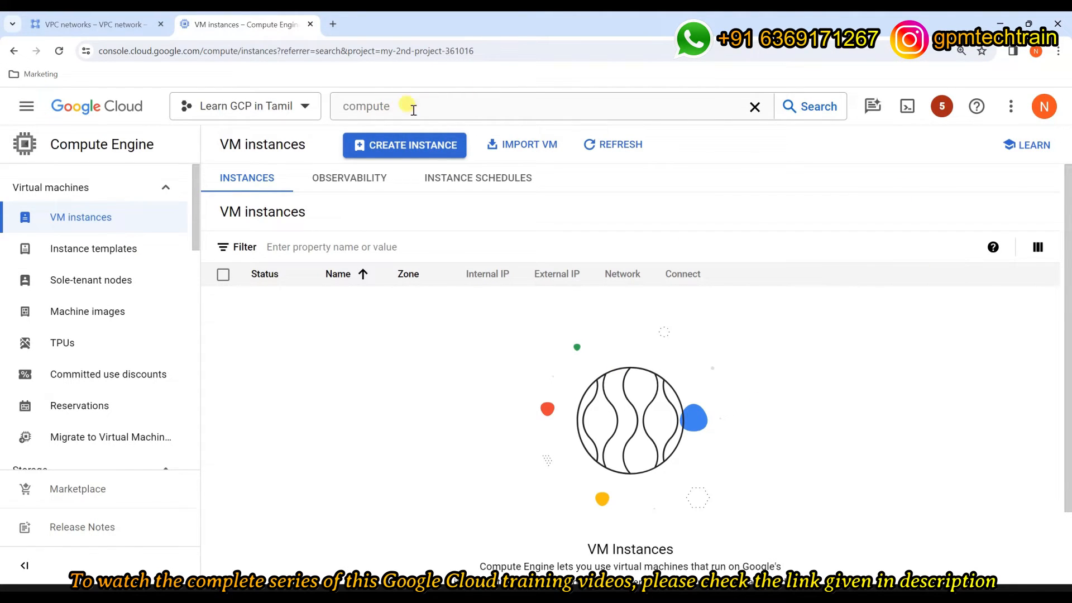
{"action": "left_click", "coordinate": [25, 107]}
{"action": "mouse_move", "coordinate": [23, 333]}
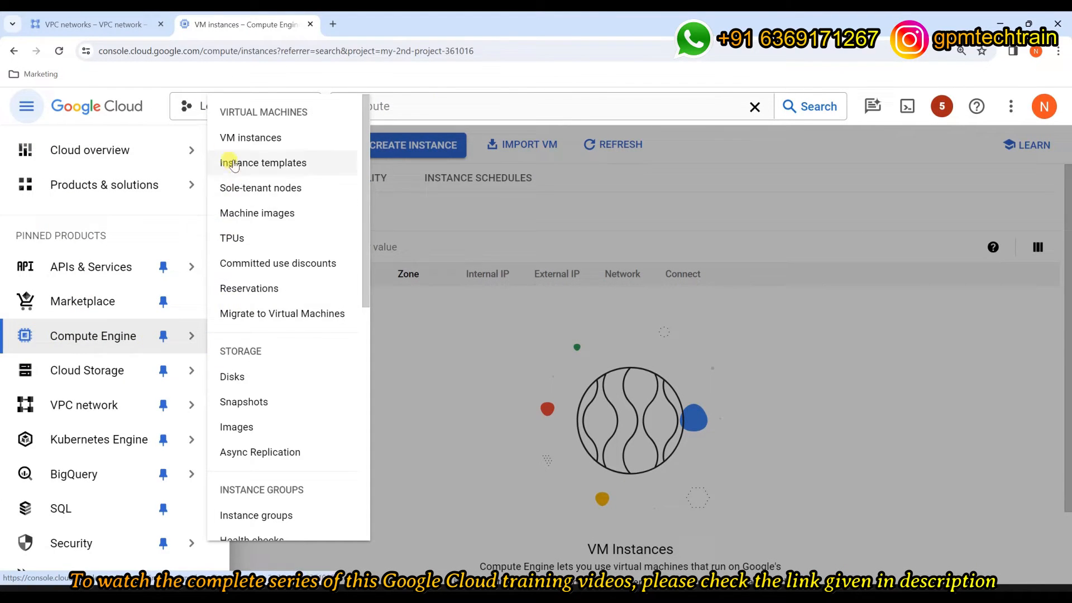
{"action": "left_click", "coordinate": [267, 144]}
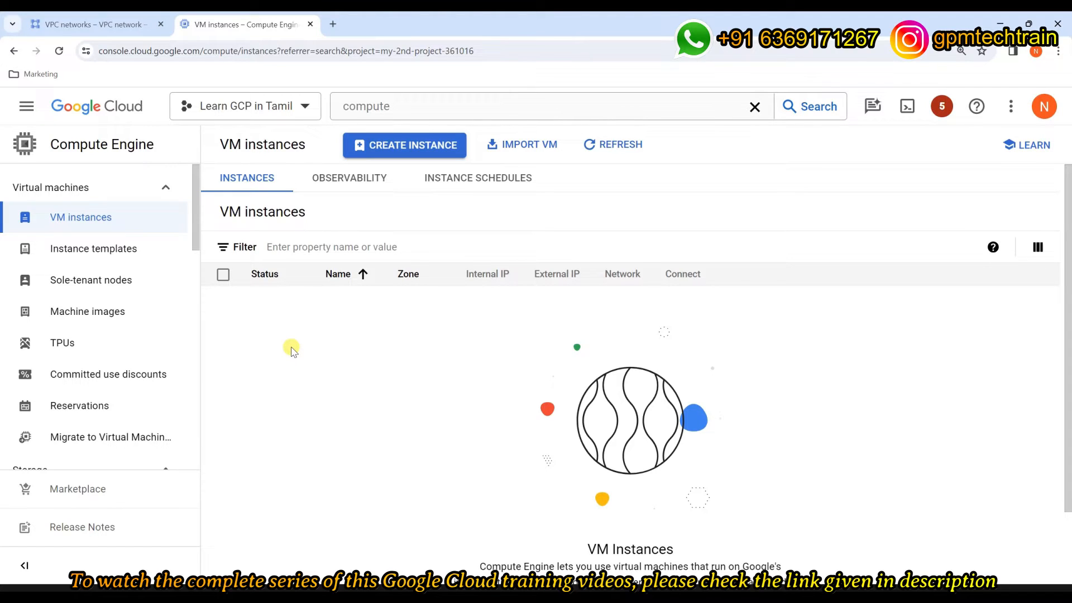
- Start creating a new VM instance and name it my-vm-1-tamil
{"action": "left_click", "coordinate": [412, 149]}
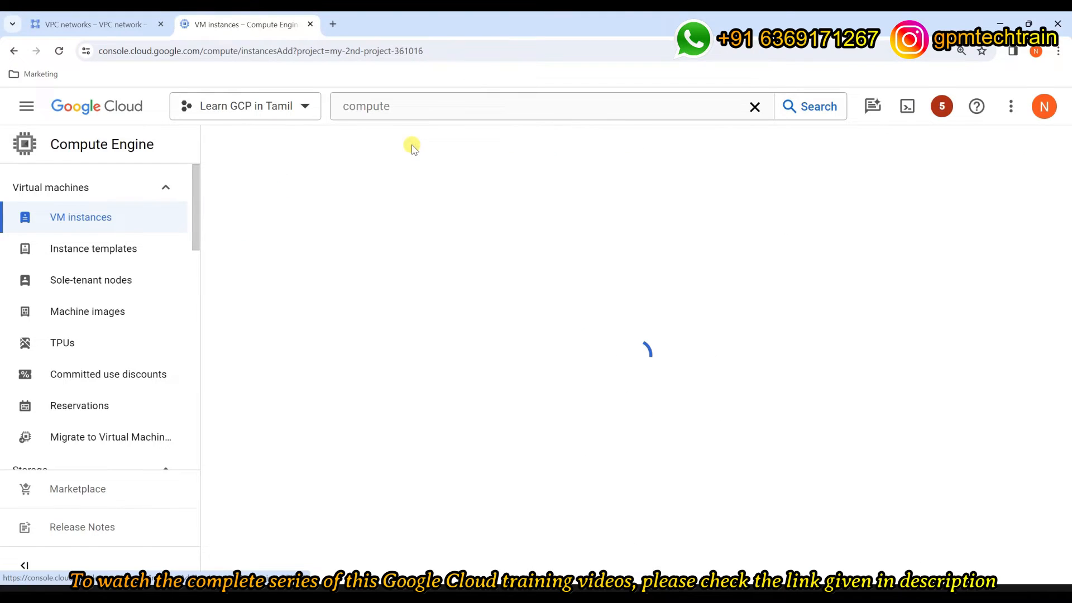
{"action": "left_click_drag", "start_coordinate": [433, 200], "coordinate": [246, 196]}
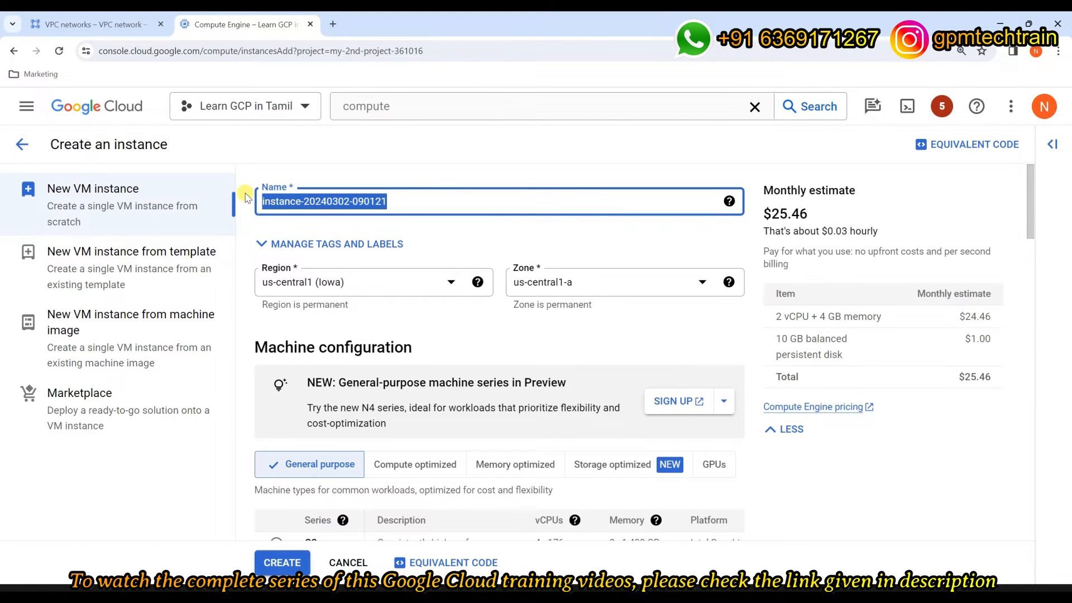
{"action": "type", "text": "my"}
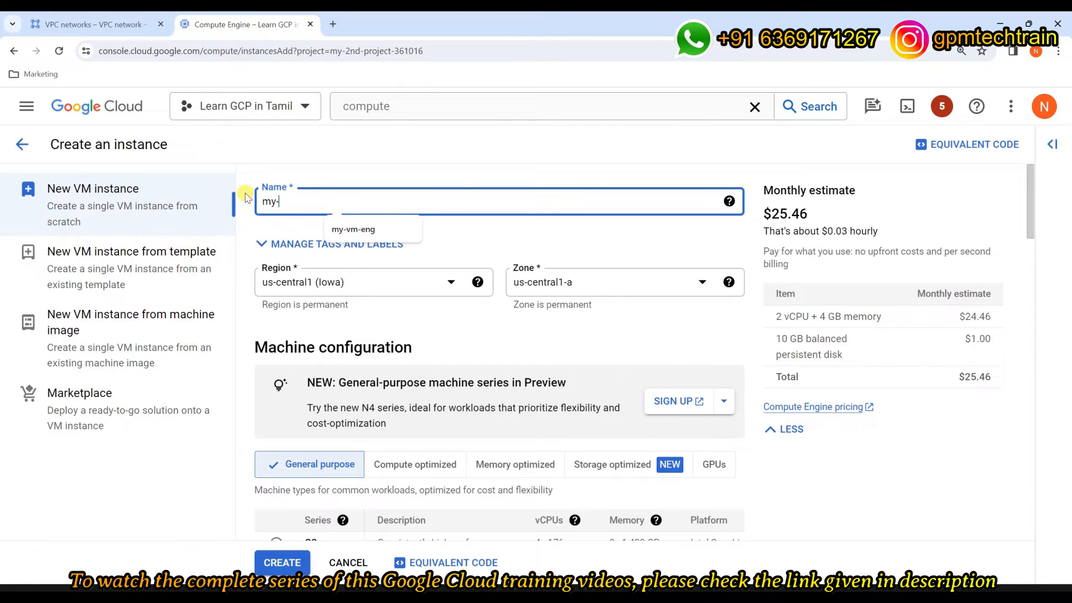
{"action": "type", "text": "-vmw"}
{"action": "type", "text": "-1-tamil"}
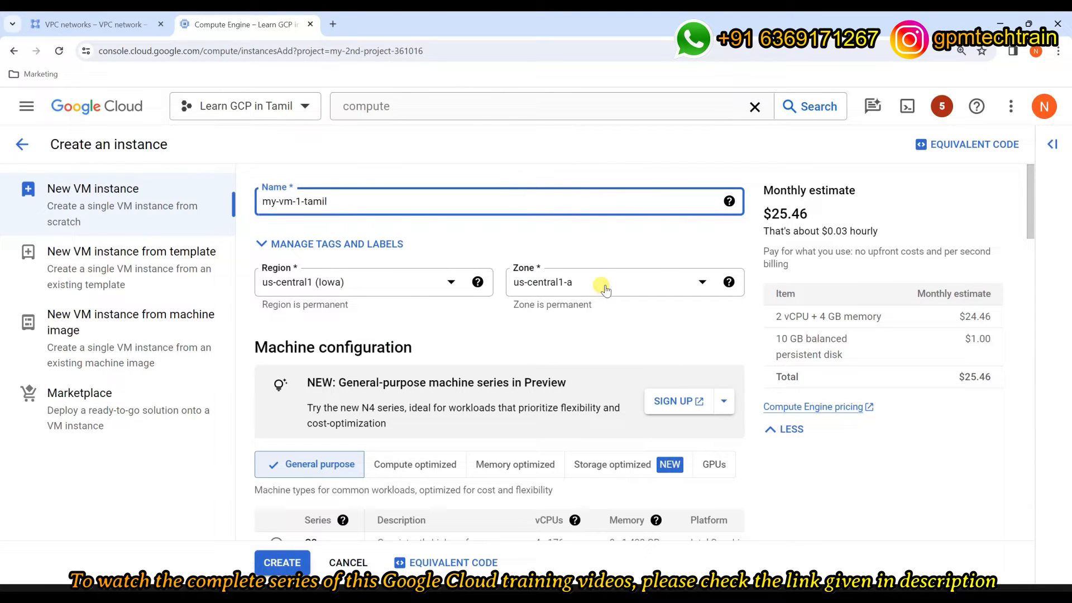
- Browse the available regions and set the instance's region to us-west1 (Oregon)
{"action": "left_click", "coordinate": [426, 286]}
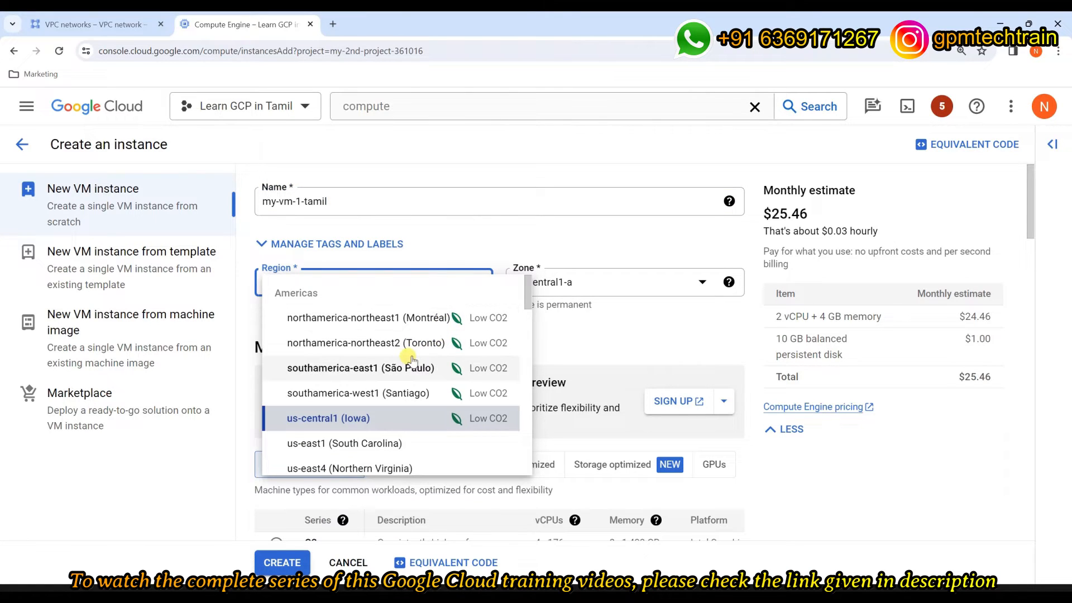
{"action": "scroll", "coordinate": [411, 360], "scroll_direction": "down", "scroll_amount": 15}
{"action": "scroll", "coordinate": [410, 362], "scroll_direction": "up", "scroll_amount": 8}
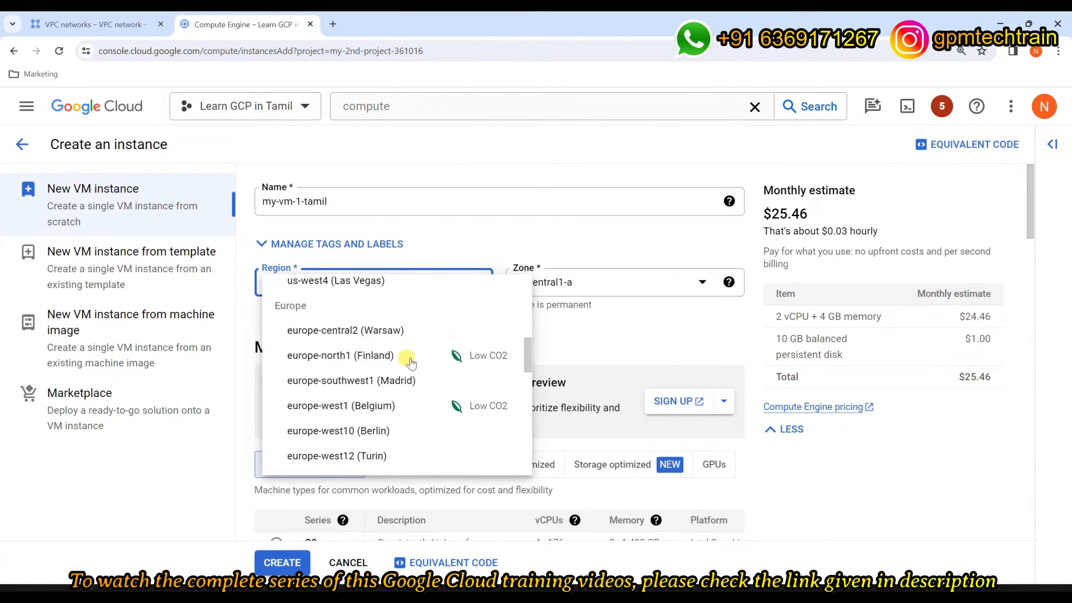
{"action": "scroll", "coordinate": [411, 362], "scroll_direction": "up", "scroll_amount": 5}
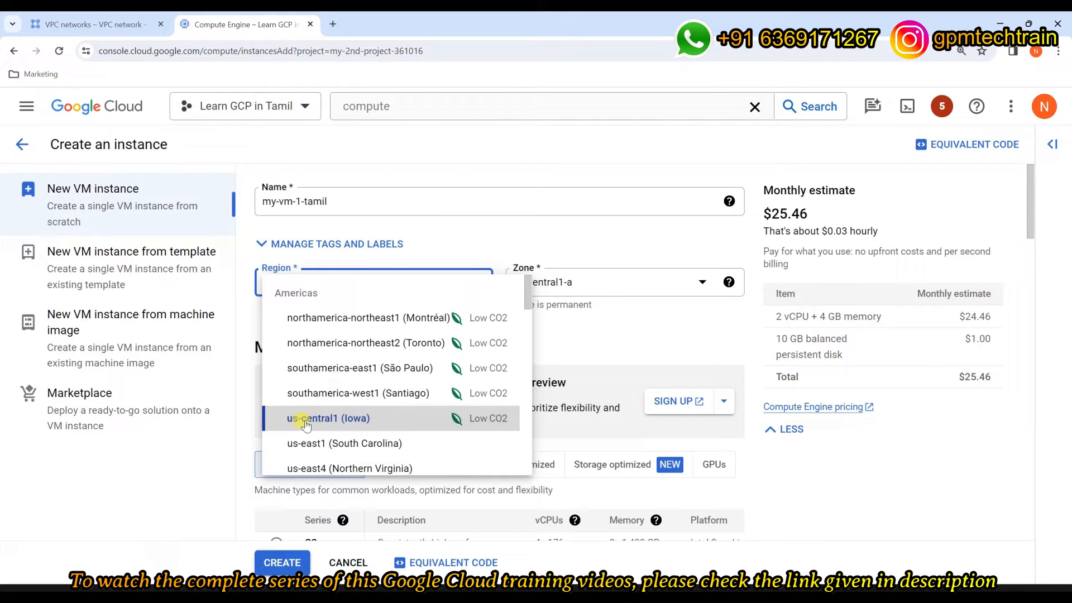
{"action": "left_click", "coordinate": [314, 426]}
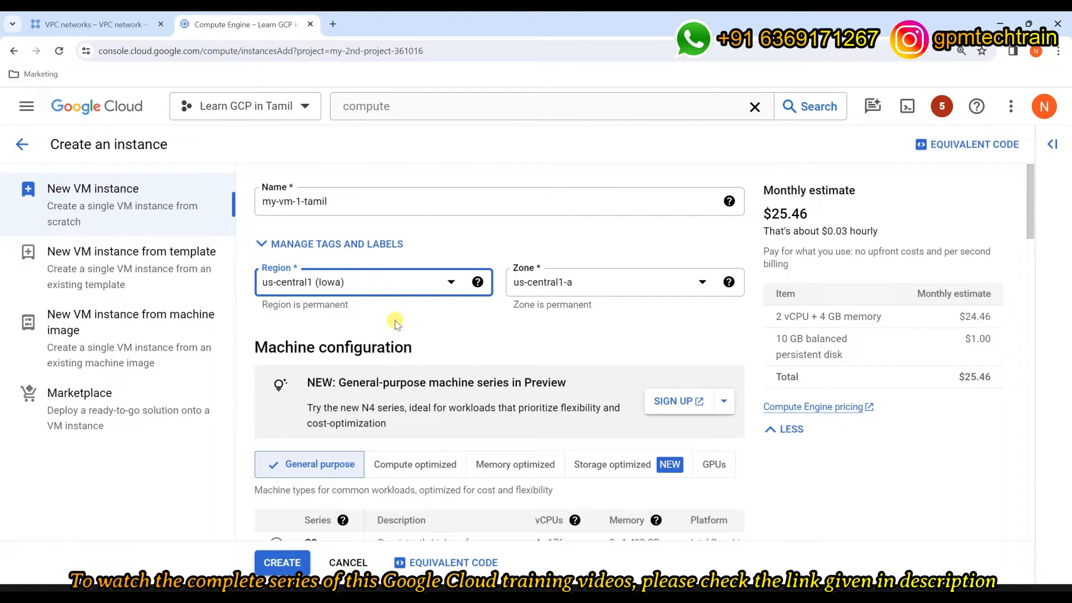
{"action": "left_click", "coordinate": [370, 284]}
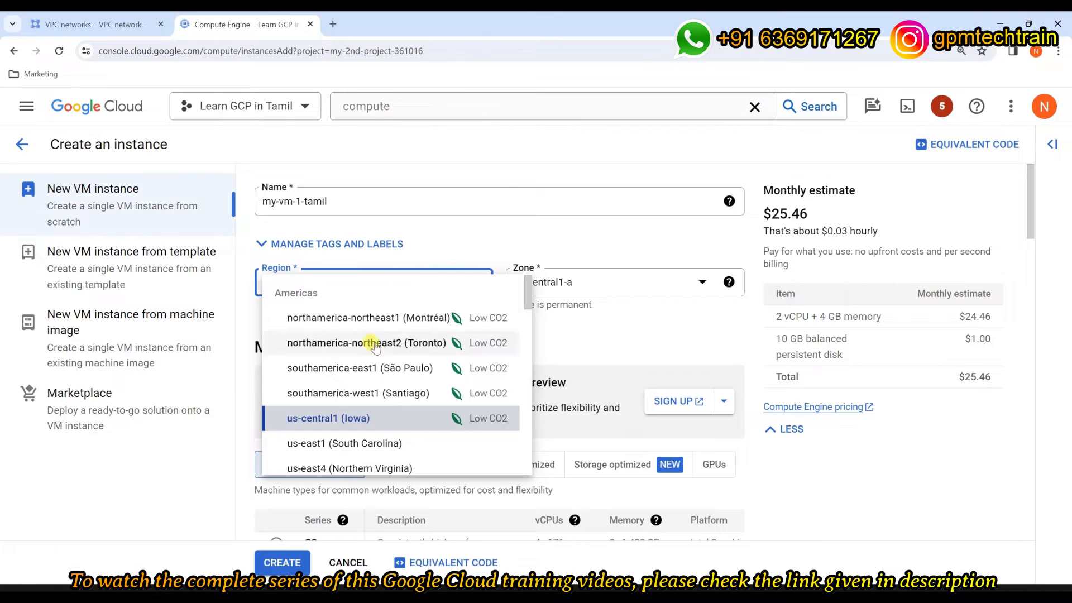
{"action": "scroll", "coordinate": [374, 363], "scroll_direction": "down", "scroll_amount": 3}
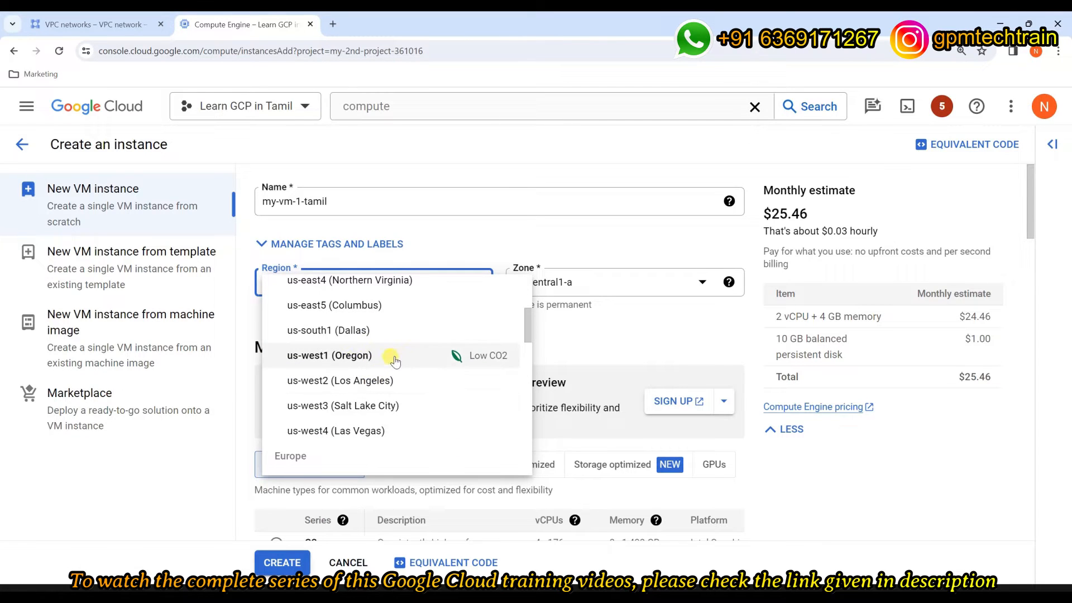
{"action": "left_click", "coordinate": [342, 361]}
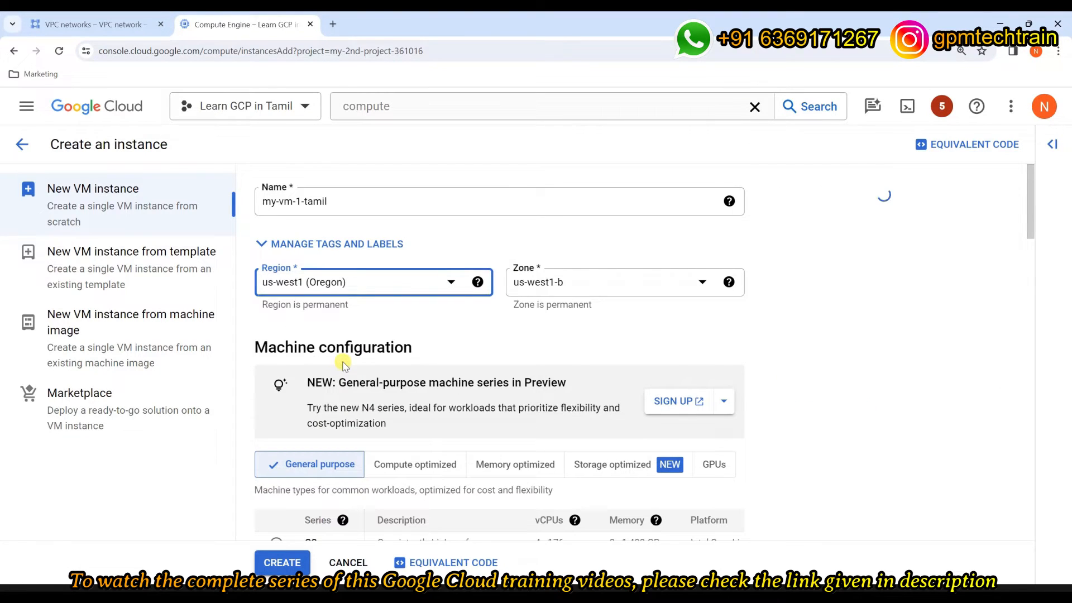
- Set the VM instance's region to europe-west2 (London)
{"action": "left_click", "coordinate": [375, 287]}
{"action": "scroll", "coordinate": [383, 335], "scroll_direction": "down", "scroll_amount": 5}
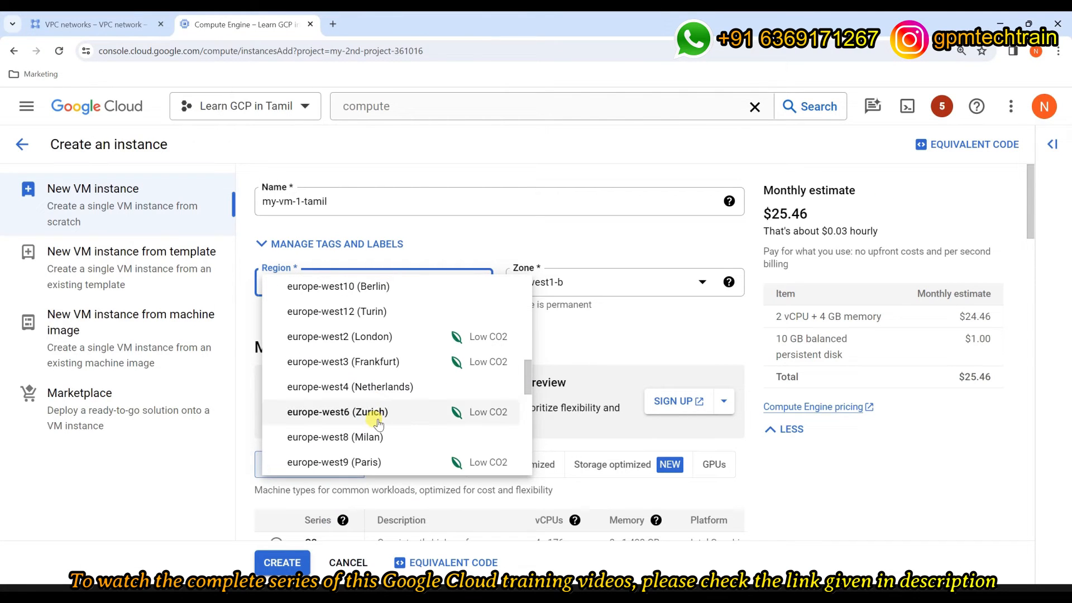
{"action": "left_click", "coordinate": [360, 336]}
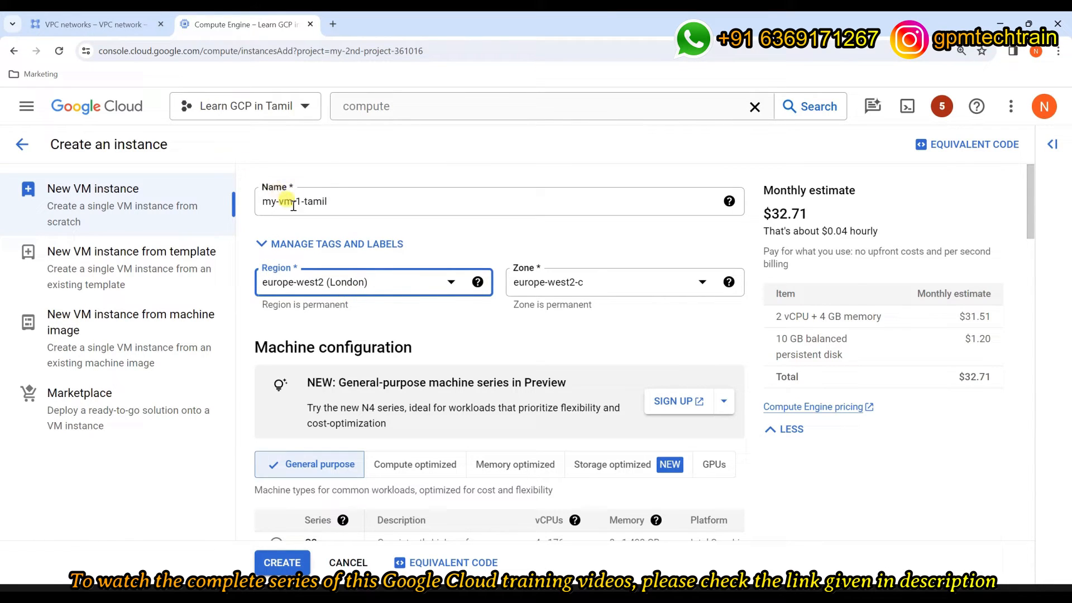
{"action": "left_click_drag", "start_coordinate": [333, 202], "coordinate": [266, 201]}
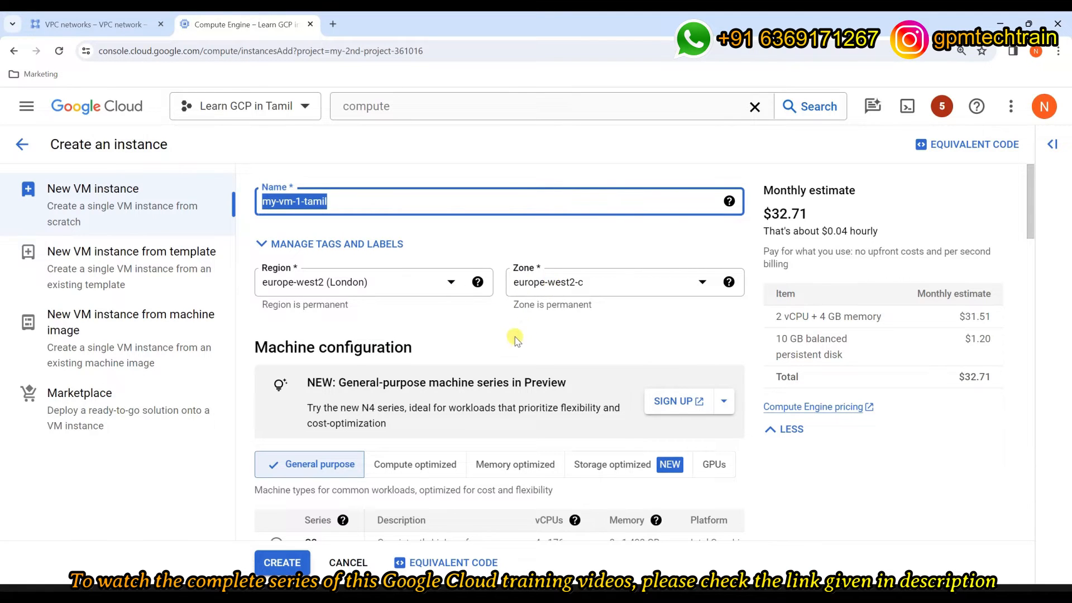
- Choose the N1 general-purpose machine series for the VM instance
{"action": "scroll", "coordinate": [514, 270], "scroll_direction": "down", "scroll_amount": 7}
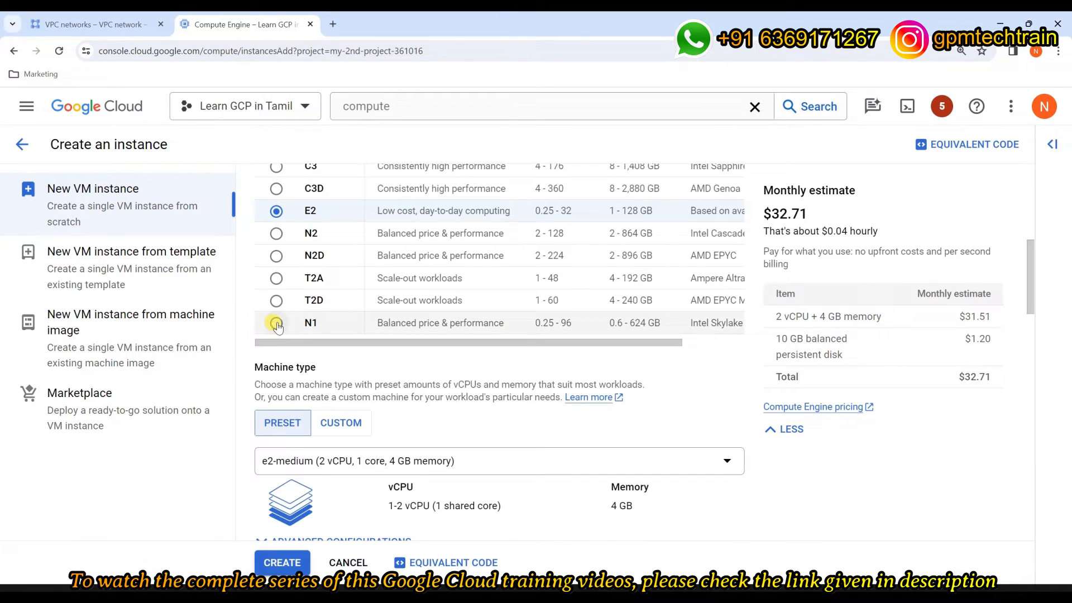
{"action": "scroll", "coordinate": [275, 325], "scroll_direction": "up", "scroll_amount": 1}
{"action": "left_click_drag", "start_coordinate": [775, 218], "coordinate": [897, 493]}
{"action": "left_click", "coordinate": [898, 493]}
{"action": "left_click", "coordinate": [276, 386]}
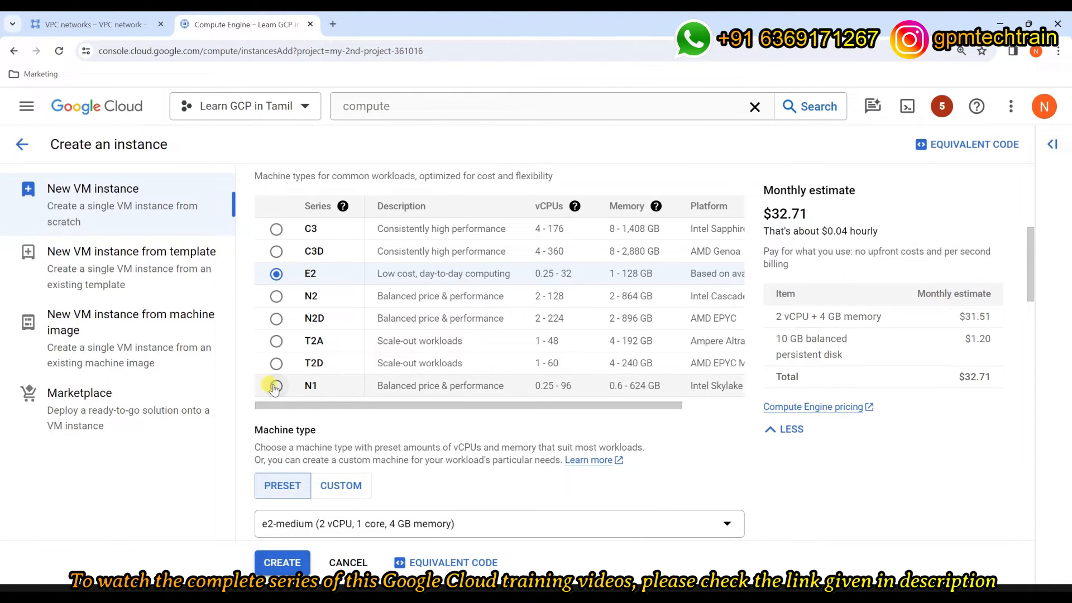
- Set the instance's machine type to the shared-core f1-micro preset and check the monthly estimate
{"action": "scroll", "coordinate": [394, 435], "scroll_direction": "down", "scroll_amount": 2}
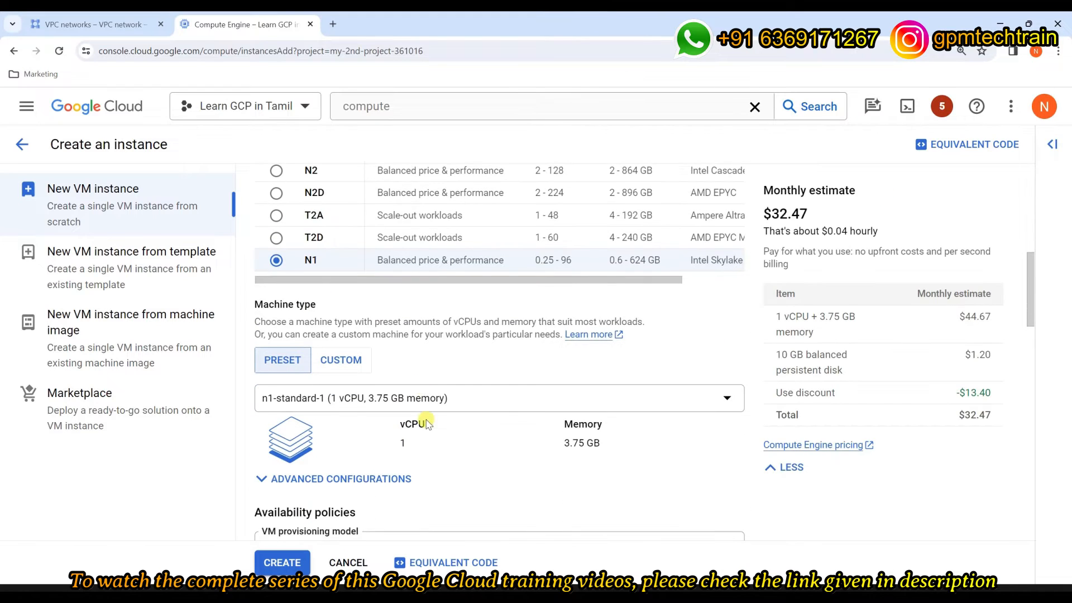
{"action": "left_click", "coordinate": [433, 399]}
{"action": "left_click", "coordinate": [331, 226]}
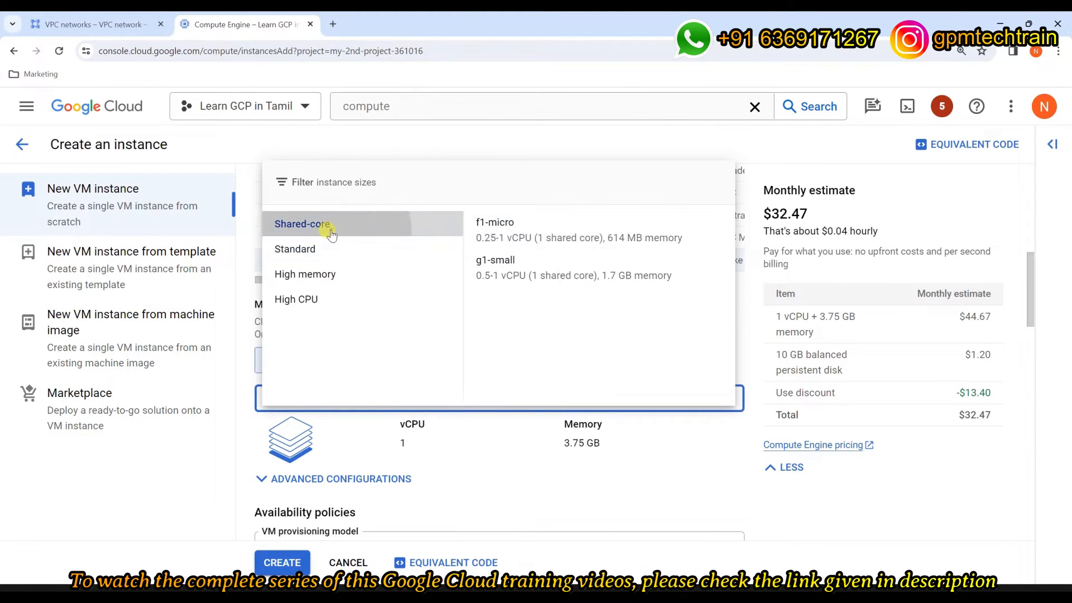
{"action": "left_click", "coordinate": [594, 232]}
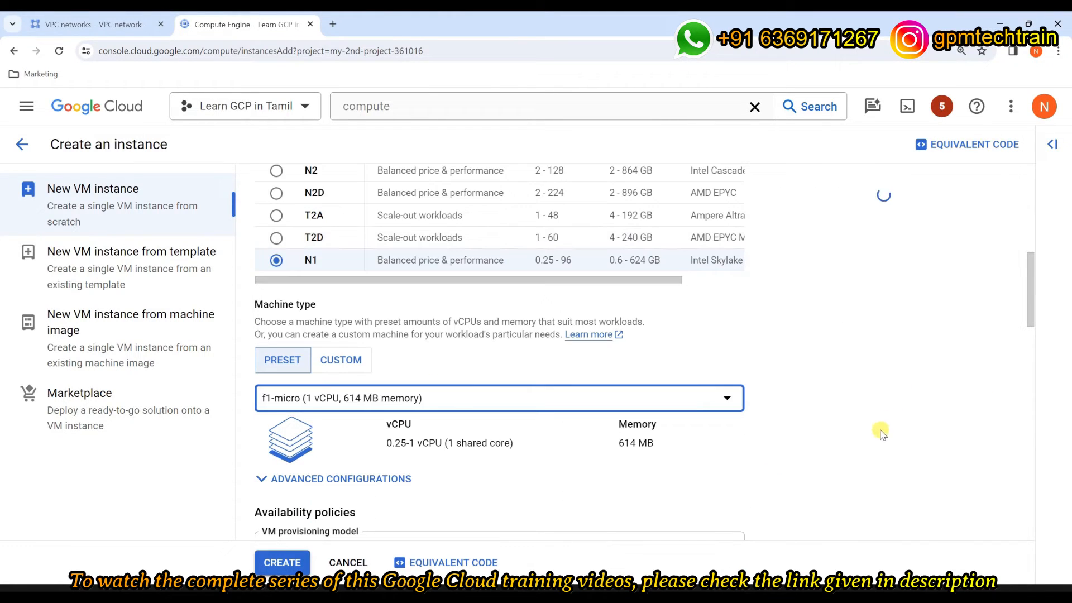
{"action": "scroll", "coordinate": [880, 364], "scroll_direction": "up", "scroll_amount": 3}
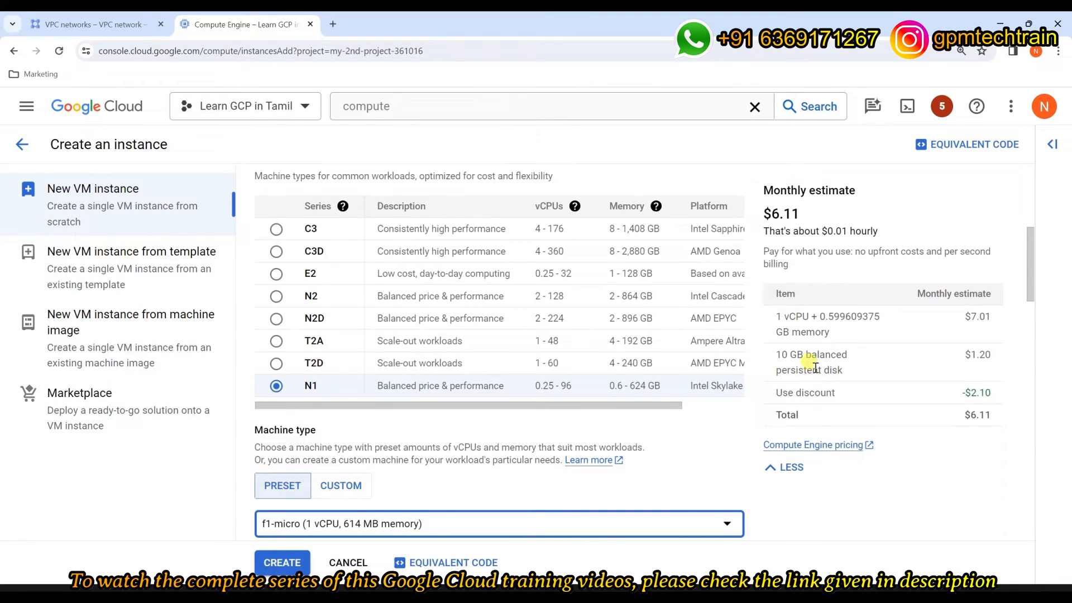
- Expand the Networking section of the instance's advanced options and locate the network interfaces
{"action": "scroll", "coordinate": [797, 371], "scroll_direction": "down", "scroll_amount": 5}
{"action": "scroll", "coordinate": [502, 335], "scroll_direction": "down", "scroll_amount": 10}
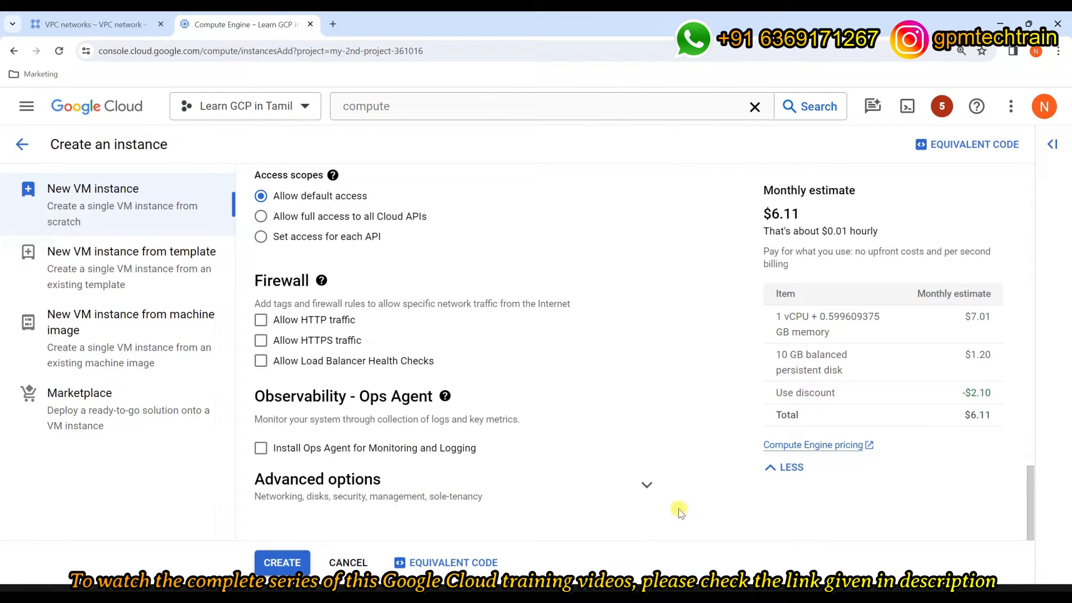
{"action": "left_click", "coordinate": [648, 485]}
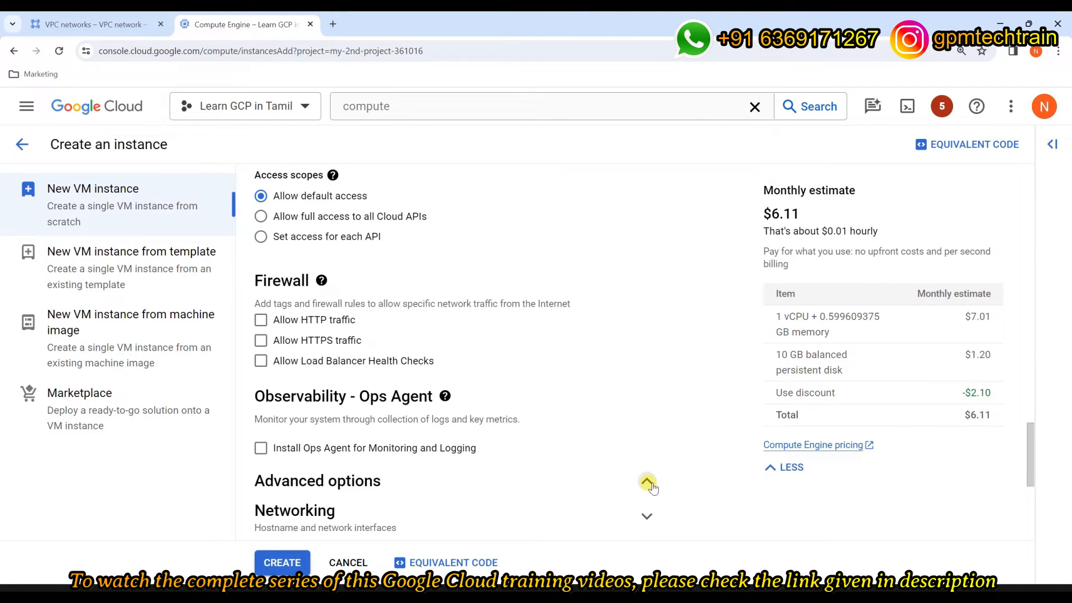
{"action": "scroll", "coordinate": [650, 486], "scroll_direction": "down", "scroll_amount": 2}
{"action": "scroll", "coordinate": [318, 411], "scroll_direction": "down", "scroll_amount": 3}
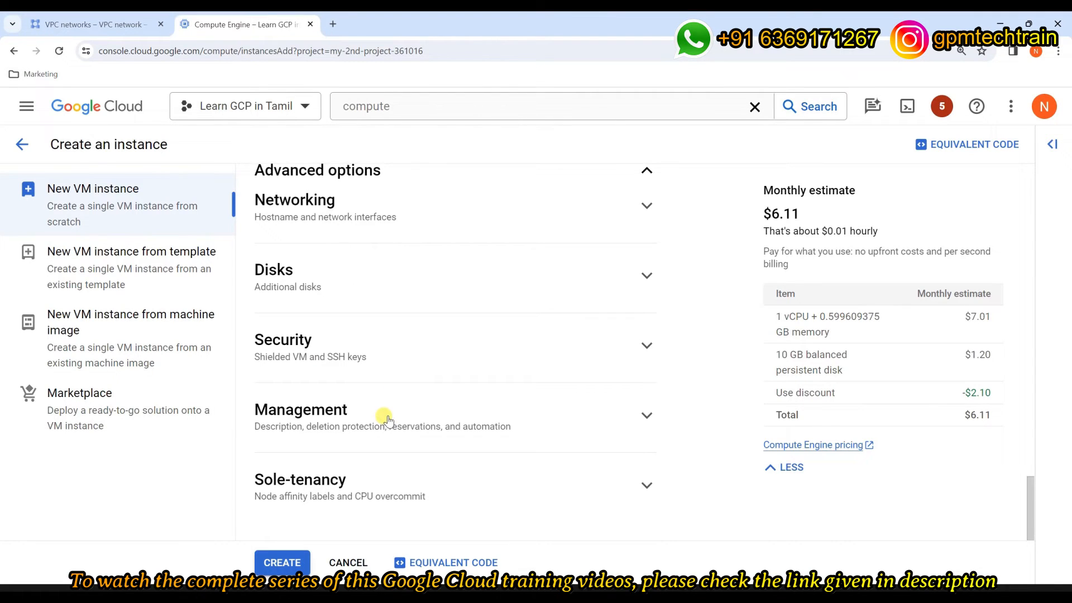
{"action": "scroll", "coordinate": [387, 419], "scroll_direction": "up", "scroll_amount": 1}
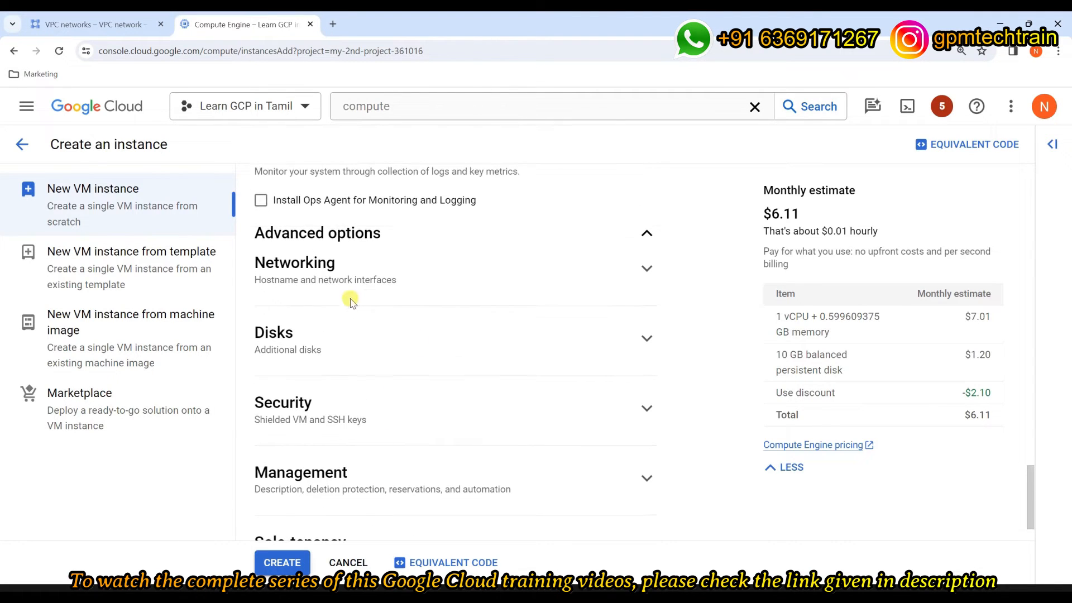
{"action": "left_click", "coordinate": [639, 274]}
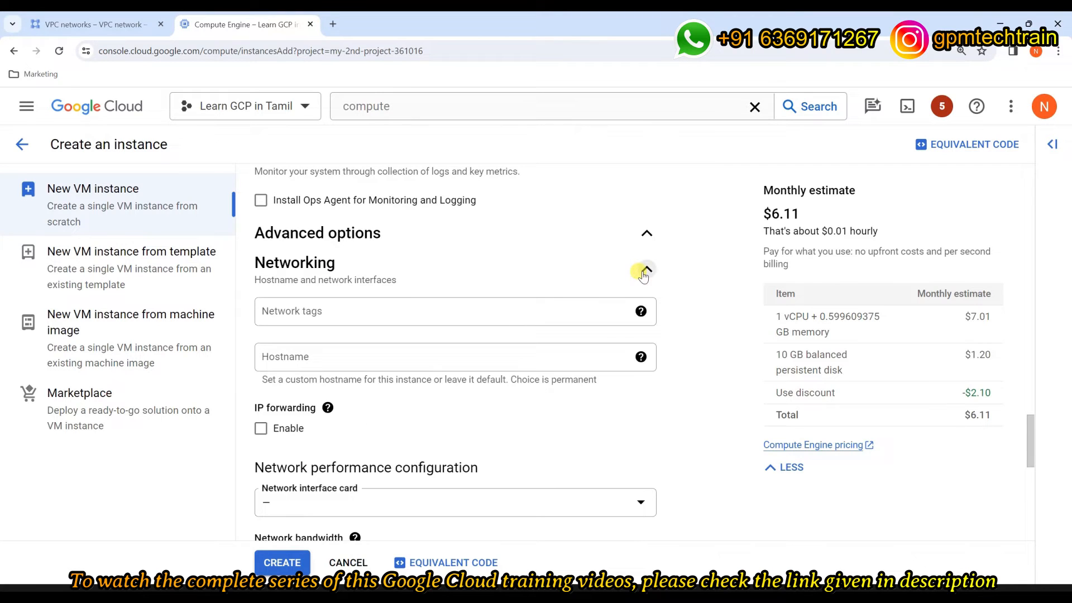
{"action": "scroll", "coordinate": [354, 294], "scroll_direction": "down", "scroll_amount": 3}
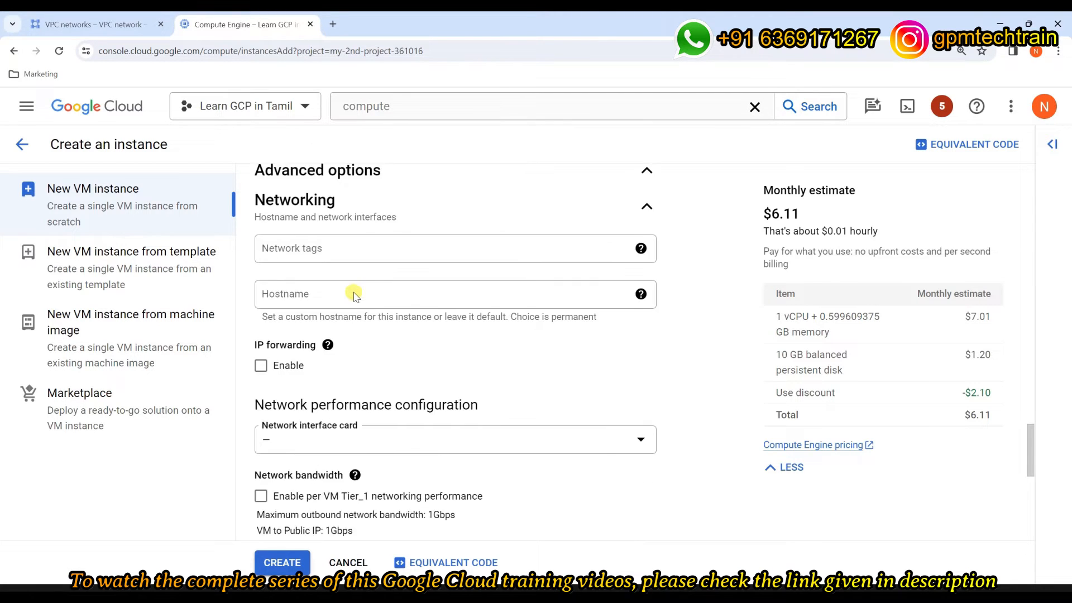
{"action": "scroll", "coordinate": [355, 295], "scroll_direction": "down", "scroll_amount": 2}
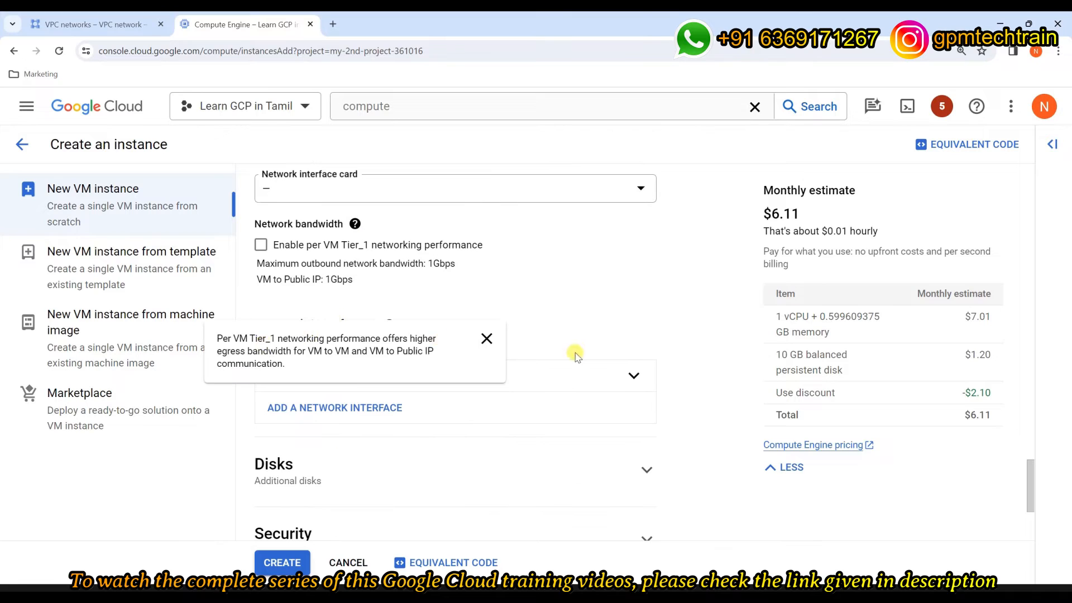
{"action": "left_click_drag", "start_coordinate": [256, 326], "coordinate": [384, 327]}
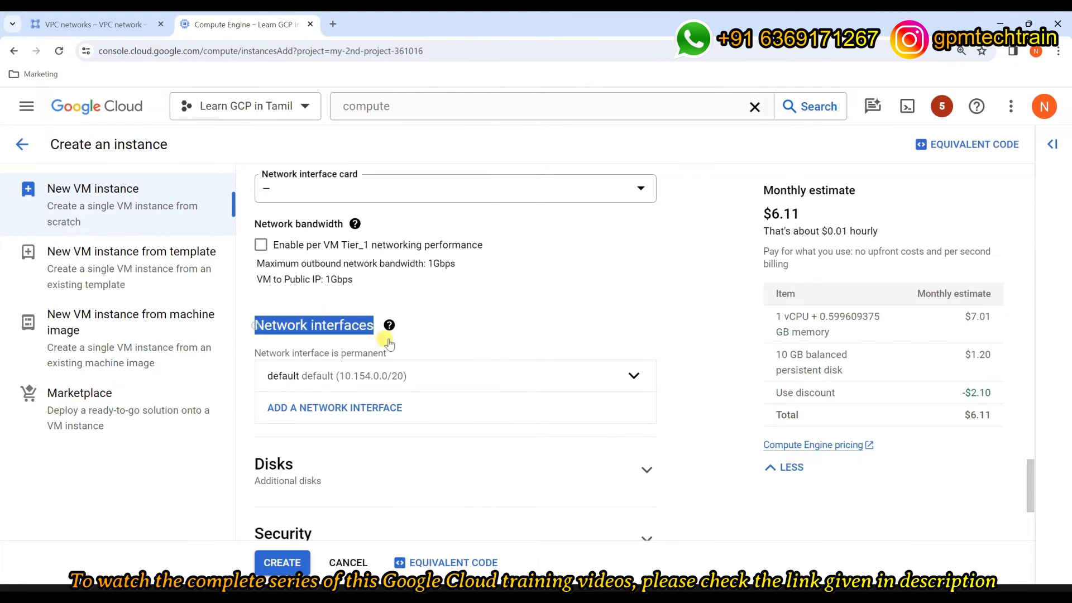
{"action": "left_click", "coordinate": [458, 323]}
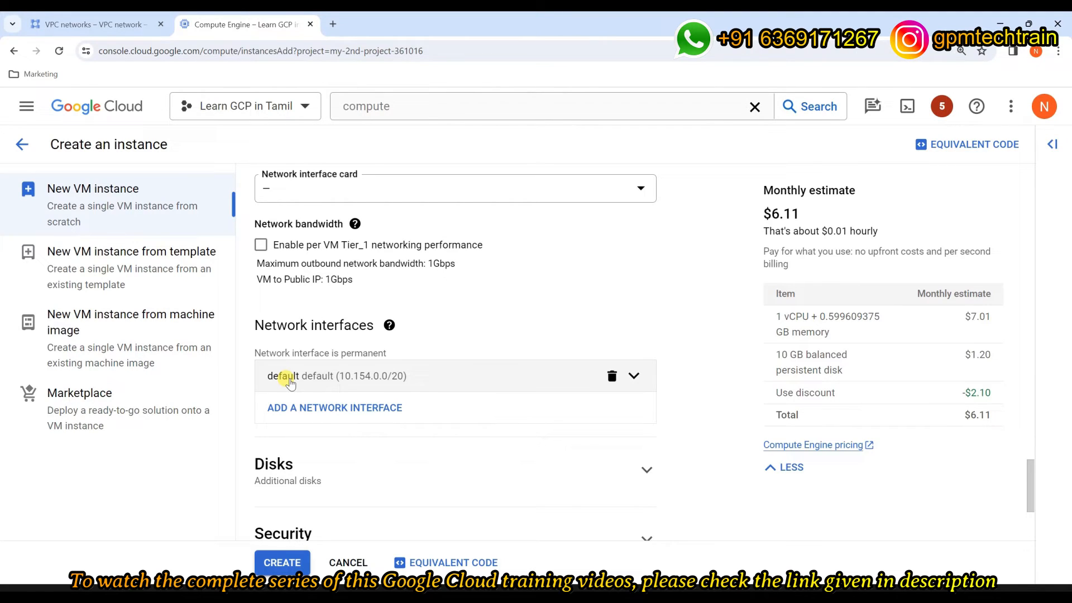
- Check the project's VPC networks, and select the default network for the instance's network interface
{"action": "left_click", "coordinate": [95, 24]}
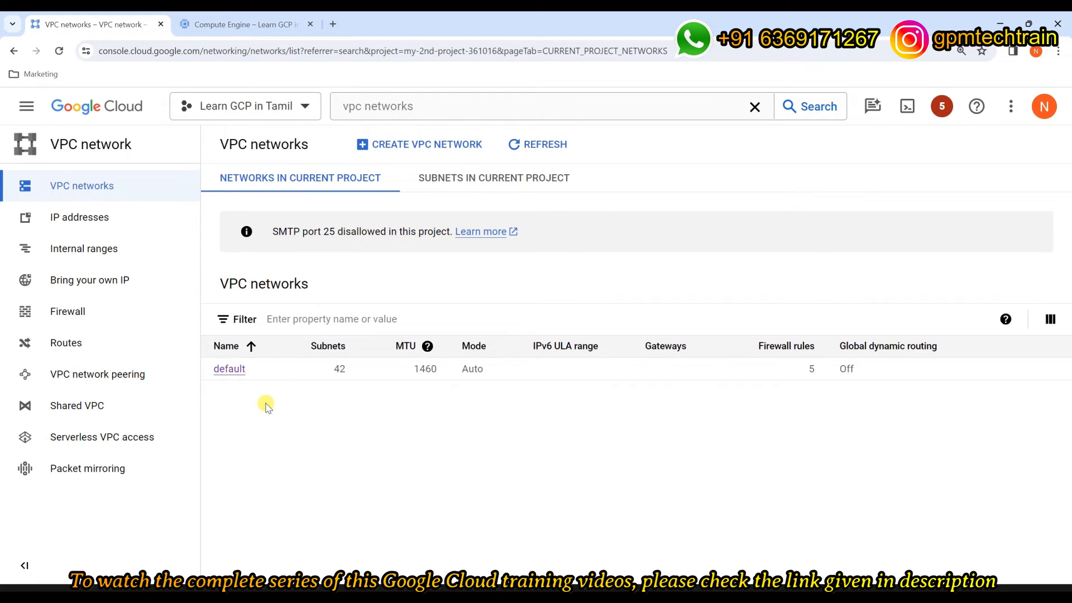
{"action": "left_click", "coordinate": [240, 24]}
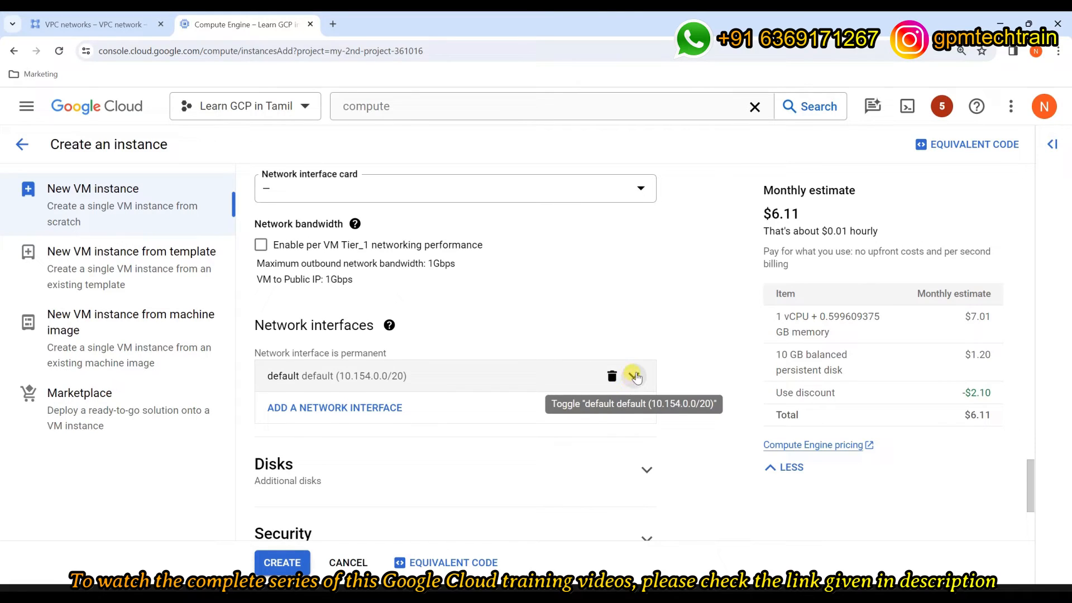
{"action": "left_click", "coordinate": [632, 378]}
{"action": "left_click", "coordinate": [438, 442]}
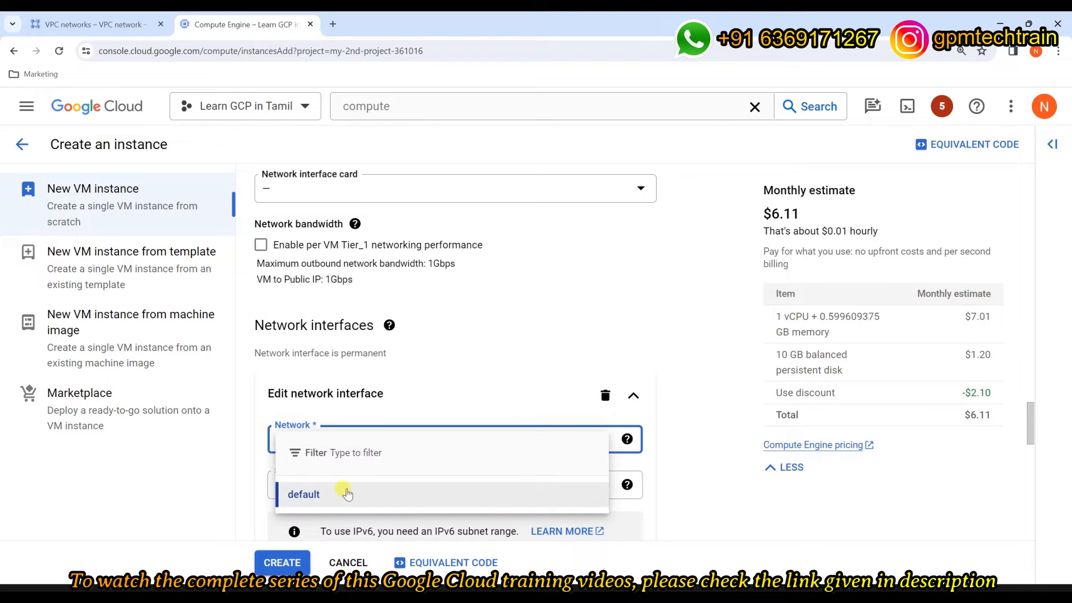
{"action": "left_click", "coordinate": [384, 489]}
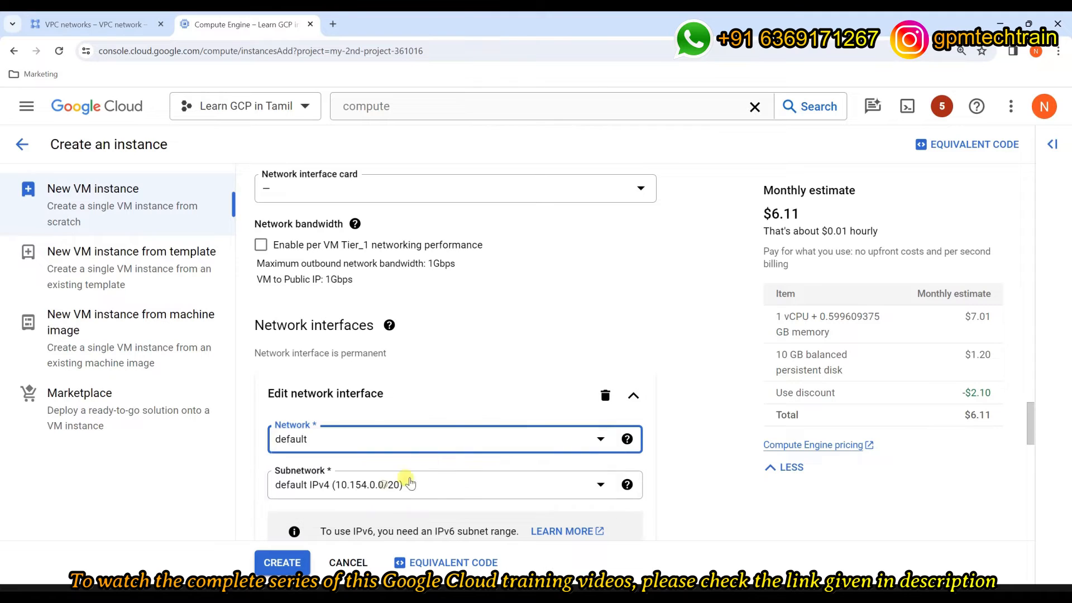
{"action": "scroll", "coordinate": [535, 376], "scroll_direction": "down", "scroll_amount": 1}
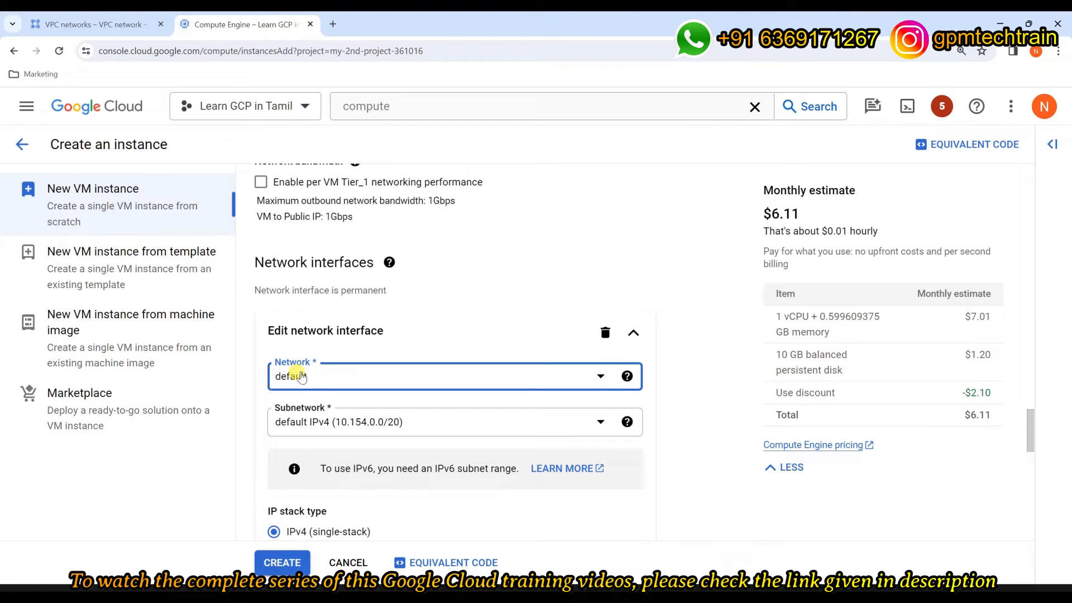
- View the subnets in the current project and check which region the VM instance uses
{"action": "left_click", "coordinate": [96, 24]}
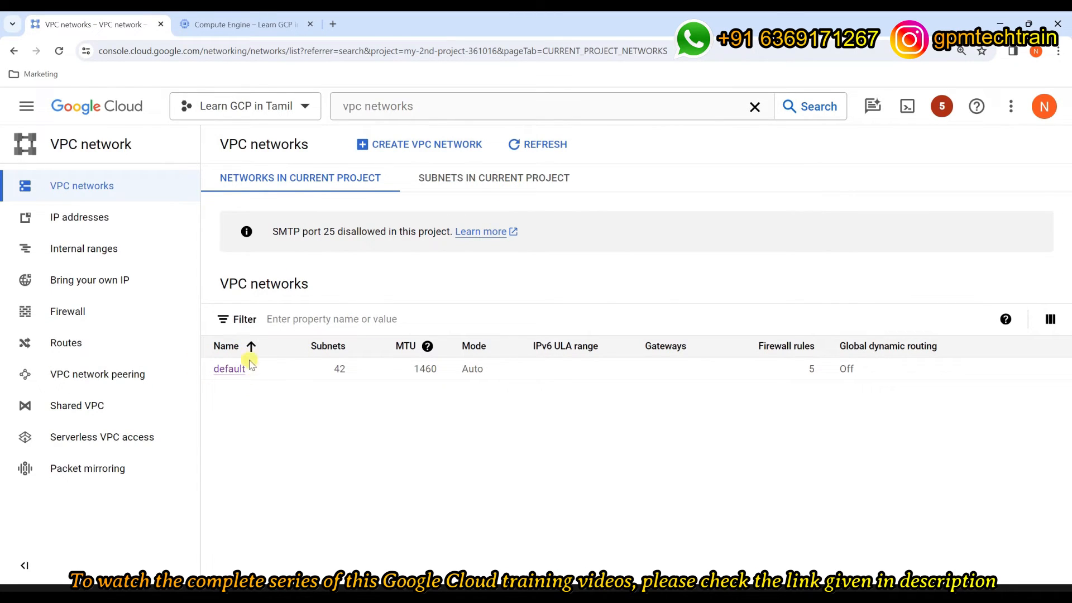
{"action": "left_click", "coordinate": [501, 173]}
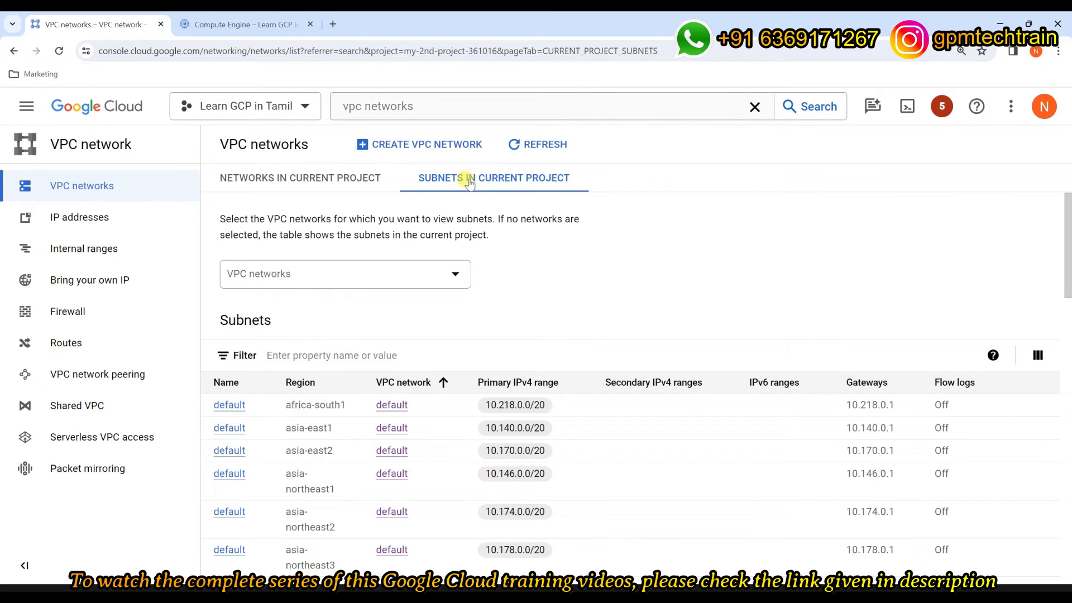
{"action": "left_click", "coordinate": [223, 28]}
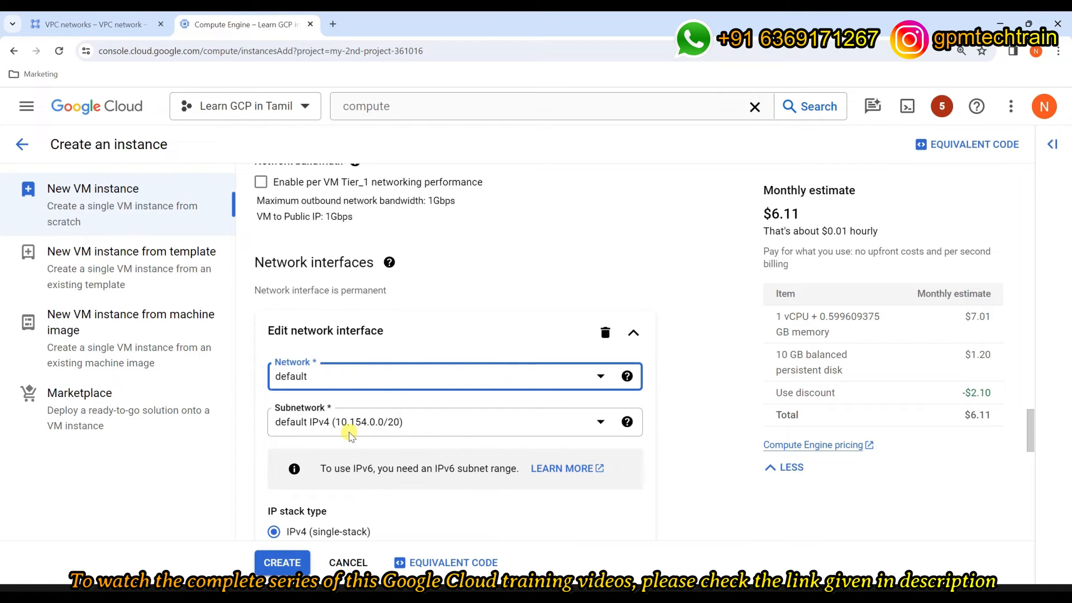
{"action": "scroll", "coordinate": [357, 430], "scroll_direction": "up", "scroll_amount": 15}
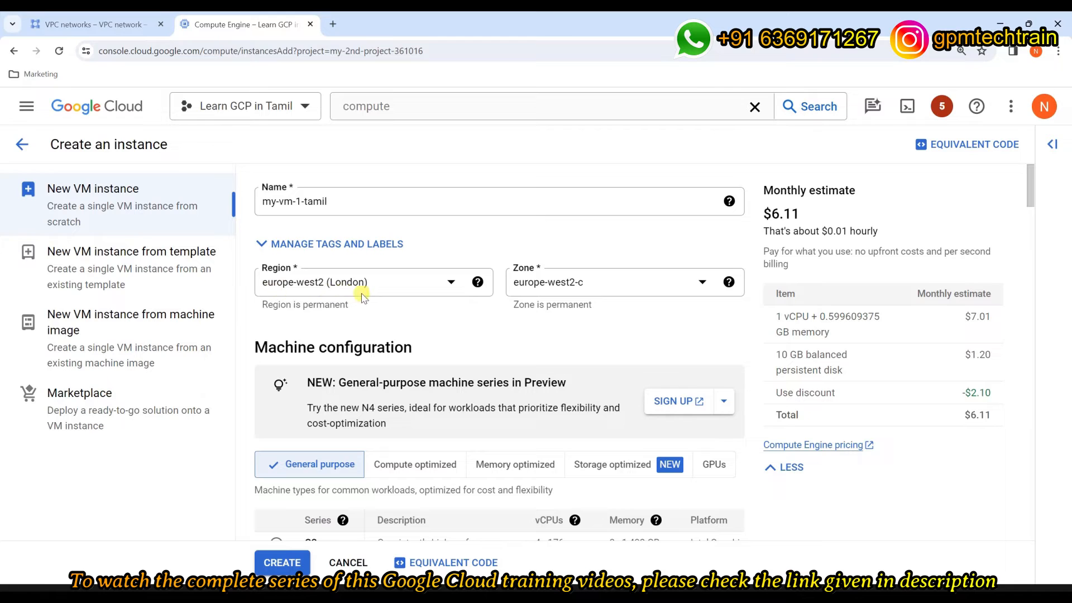
- Search the project's subnet list for "west2" to locate the subnet of the instance's region
{"action": "left_click", "coordinate": [118, 24]}
{"action": "key", "text": "ctrl+f"}
{"action": "type", "text": "wets"}
{"action": "scroll", "coordinate": [754, 252], "scroll_direction": "down", "scroll_amount": 8}
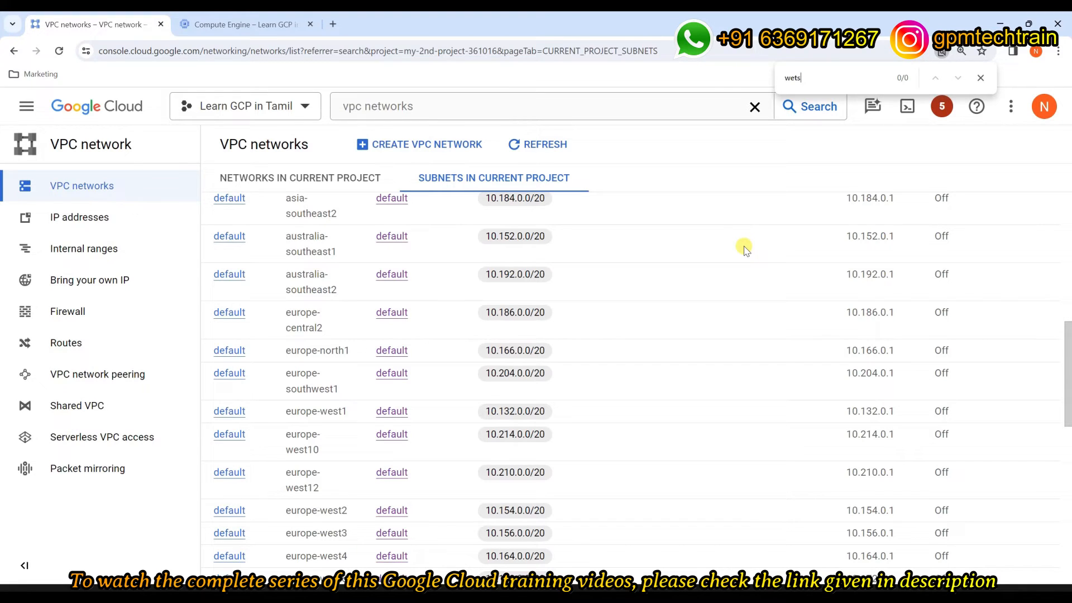
{"action": "type", "text": "t2"}
{"action": "scroll", "coordinate": [327, 492], "scroll_direction": "down", "scroll_amount": 1}
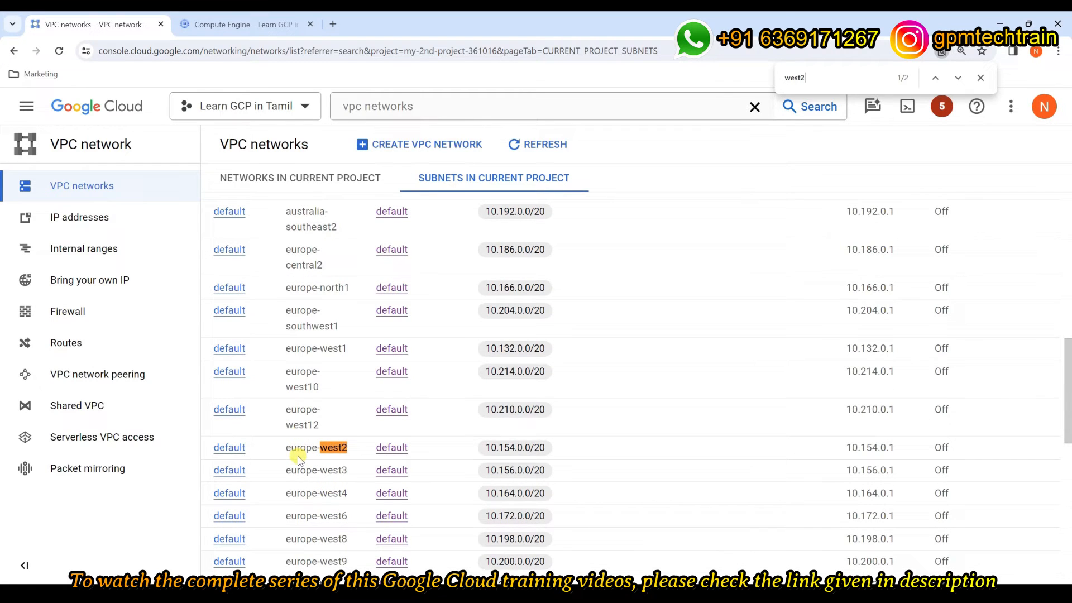
- Compare the europe-west2 subnet's primary IPv4 range with the subnetwork of the instance's network interface
{"action": "left_click_drag", "start_coordinate": [286, 447], "coordinate": [355, 447]}
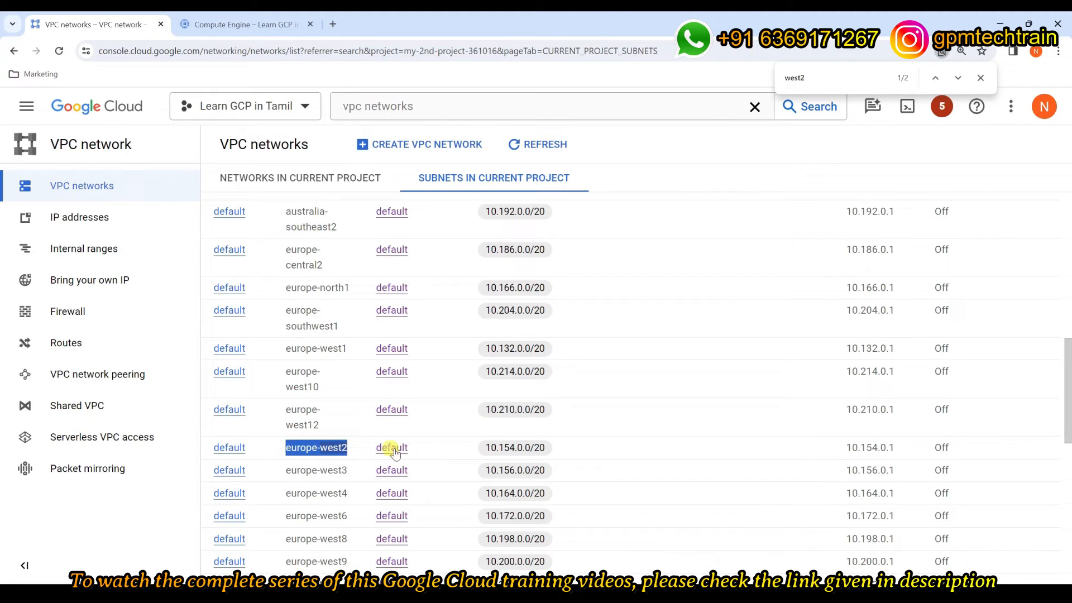
{"action": "left_click_drag", "start_coordinate": [484, 447], "coordinate": [556, 449]}
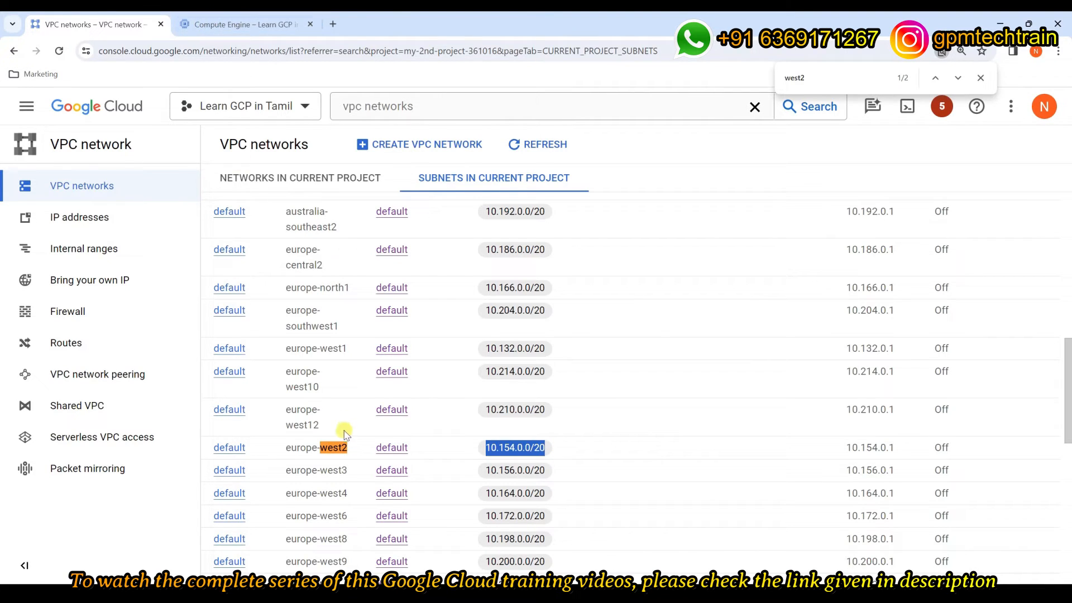
{"action": "left_click_drag", "start_coordinate": [288, 449], "coordinate": [353, 450]}
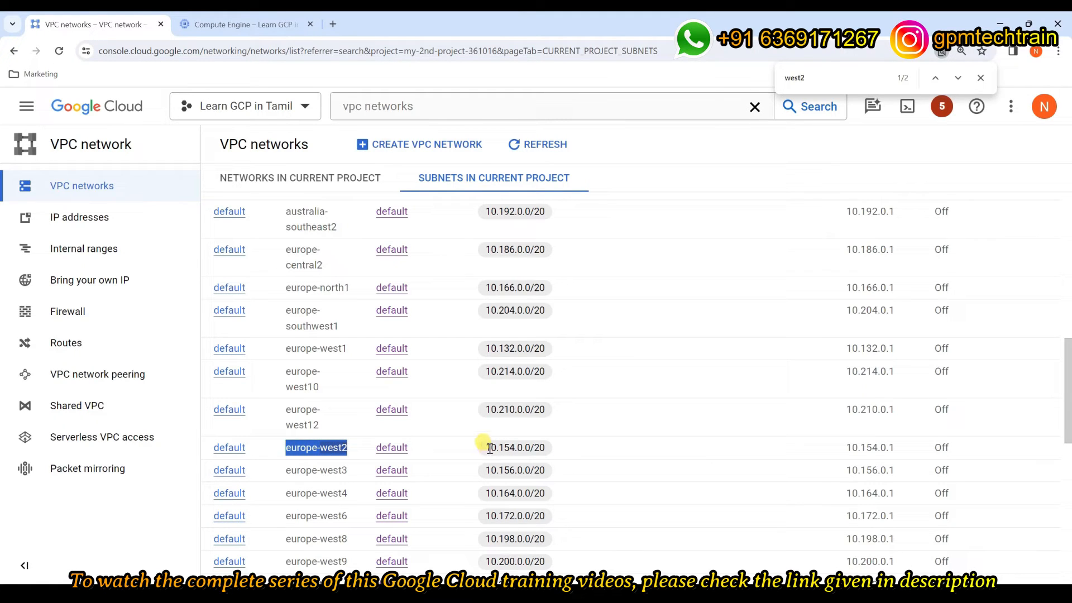
{"action": "left_click_drag", "start_coordinate": [487, 447], "coordinate": [552, 446]}
{"action": "key", "text": "ctrl+Tab"}
{"action": "scroll", "coordinate": [548, 464], "scroll_direction": "down", "scroll_amount": 15}
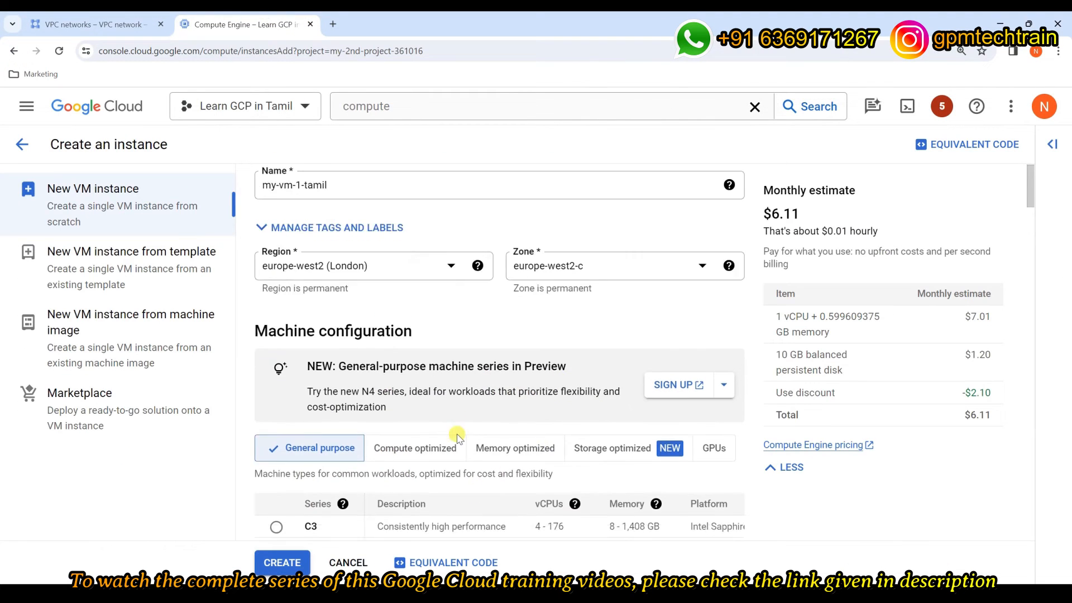
{"action": "scroll", "coordinate": [448, 423], "scroll_direction": "up", "scroll_amount": 3}
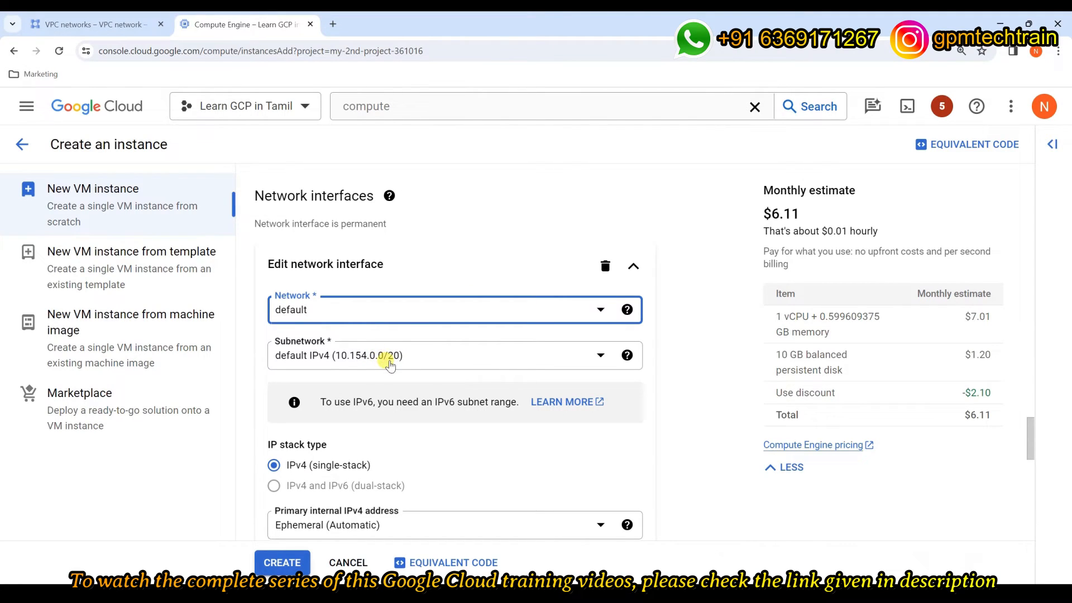
- Set the VM instance's region to us-central1 (Iowa)
{"action": "scroll", "coordinate": [445, 380], "scroll_direction": "up", "scroll_amount": 15}
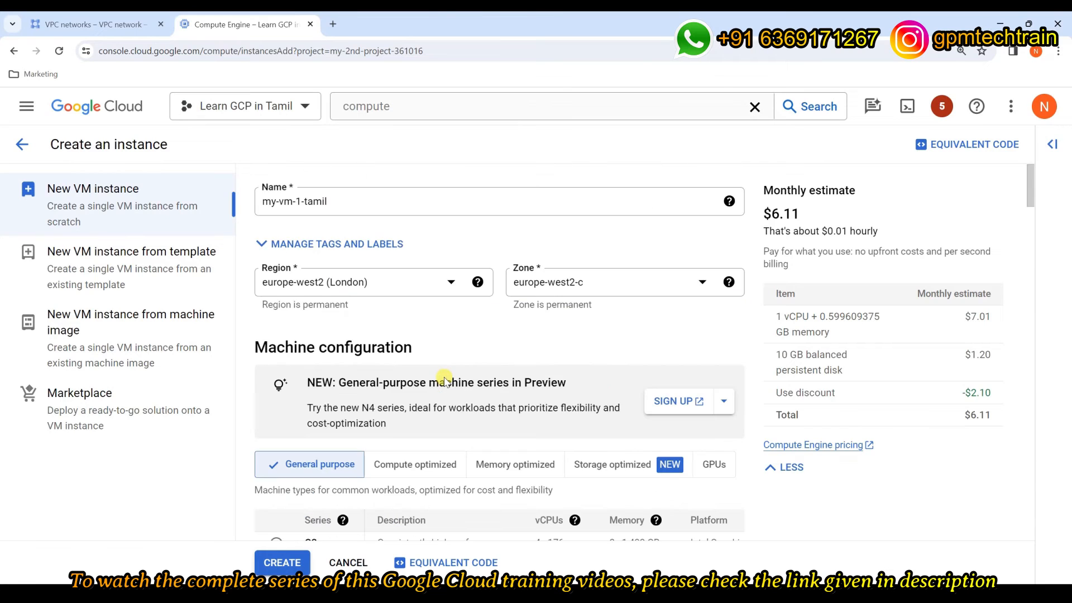
{"action": "left_click", "coordinate": [386, 287]}
{"action": "scroll", "coordinate": [386, 296], "scroll_direction": "up", "scroll_amount": 8}
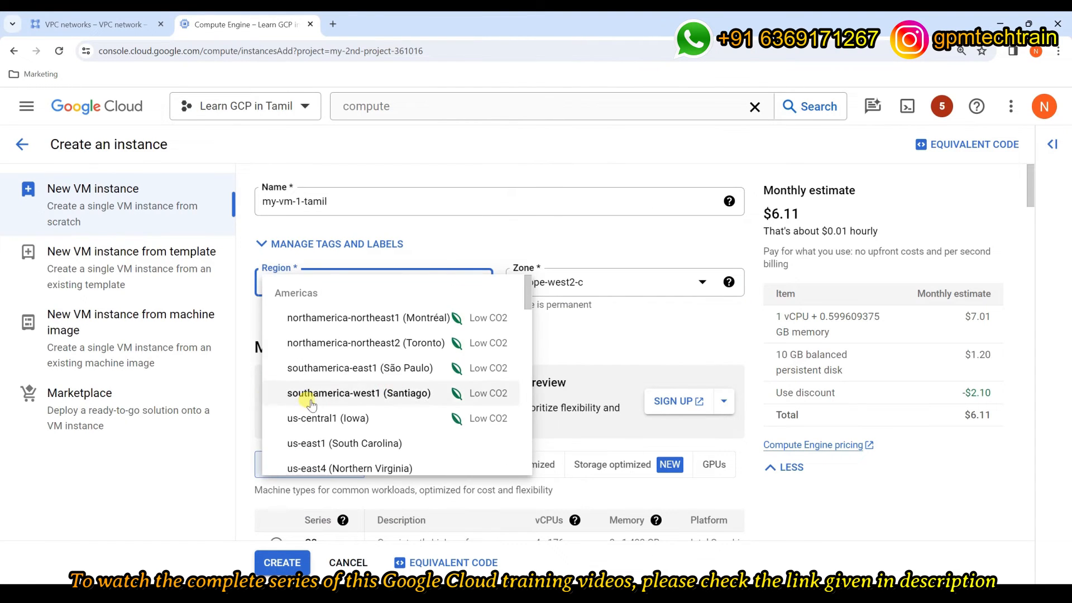
{"action": "left_click", "coordinate": [328, 419]}
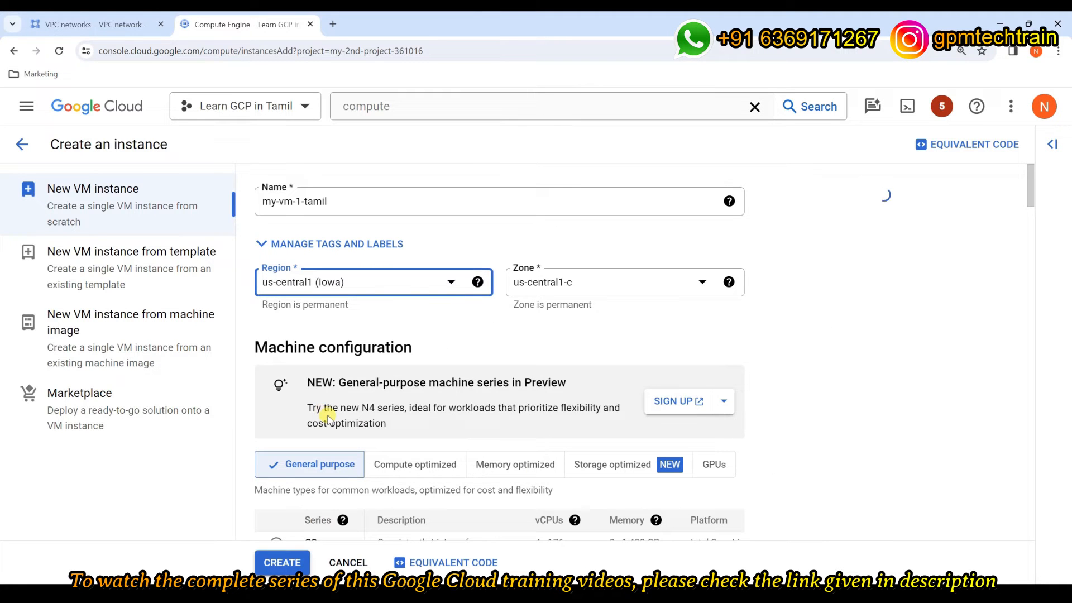
{"action": "scroll", "coordinate": [406, 331], "scroll_direction": "down", "scroll_amount": 20}
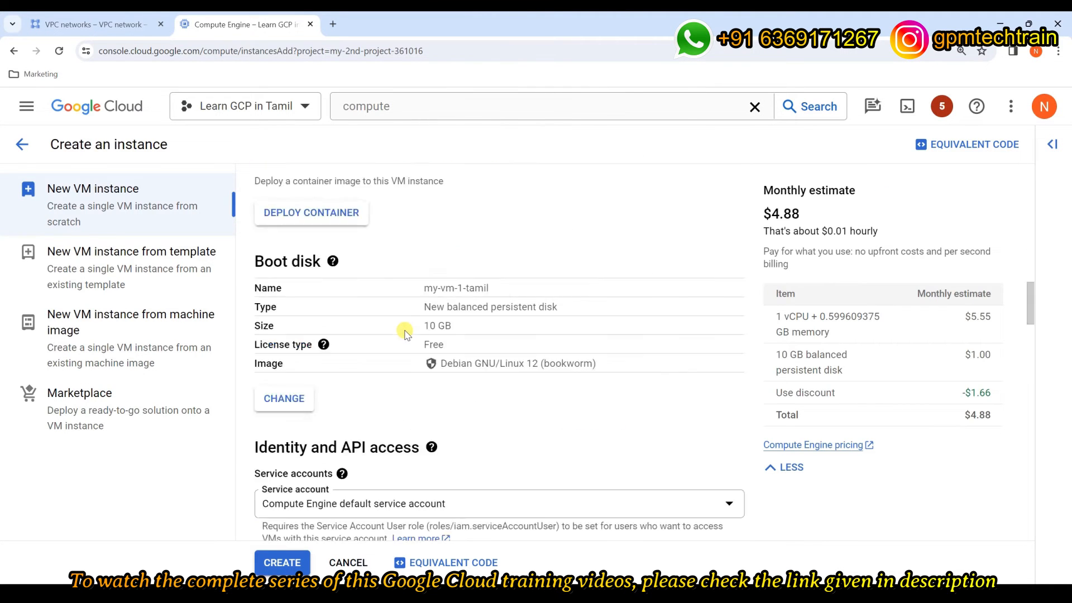
- Check the subnetwork of the instance's network interface and locate the us-central1 subnet in the project's subnet list
{"action": "scroll", "coordinate": [386, 346], "scroll_direction": "up", "scroll_amount": 3}
{"action": "scroll", "coordinate": [386, 344], "scroll_direction": "up", "scroll_amount": 10}
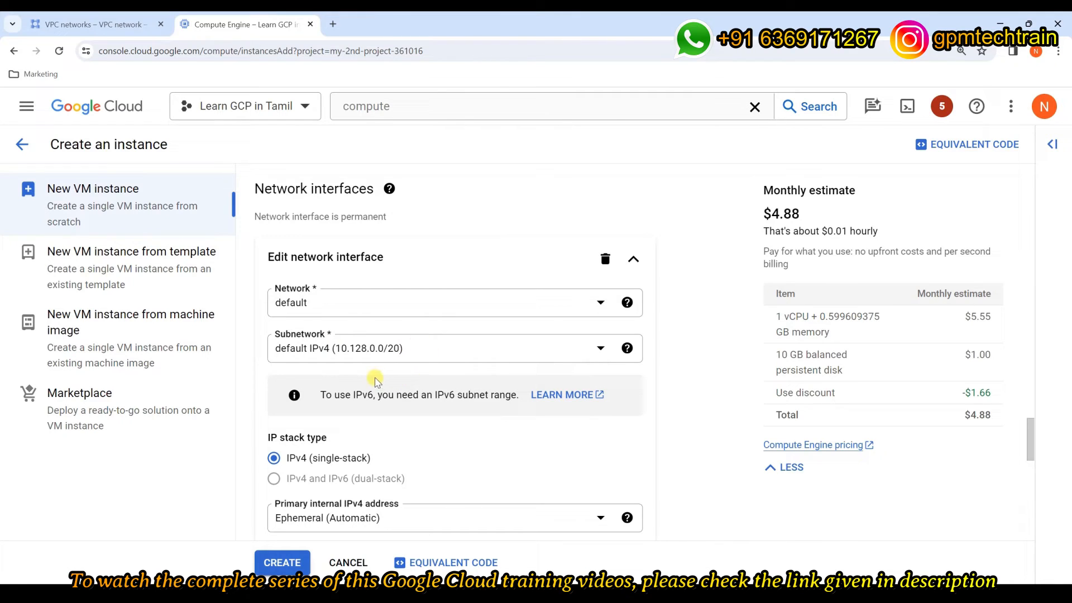
{"action": "left_click", "coordinate": [92, 24]}
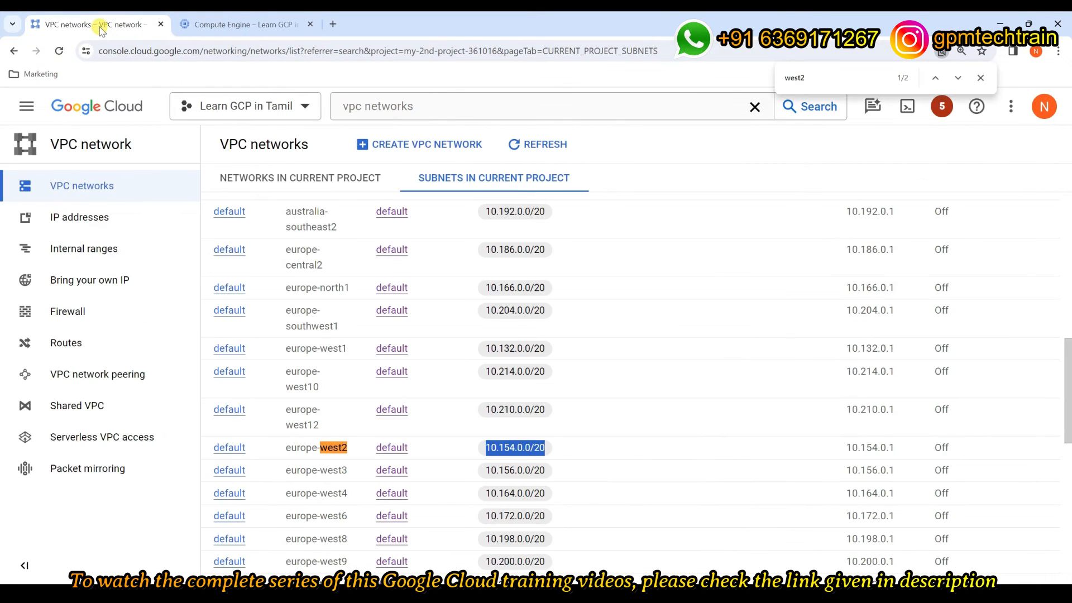
{"action": "left_click", "coordinate": [981, 78]}
{"action": "scroll", "coordinate": [598, 354], "scroll_direction": "up", "scroll_amount": 10}
{"action": "scroll", "coordinate": [258, 405], "scroll_direction": "down", "scroll_amount": 8}
{"action": "scroll", "coordinate": [262, 392], "scroll_direction": "down", "scroll_amount": 1}
{"action": "left_click", "coordinate": [617, 371]}
{"action": "scroll", "coordinate": [367, 395], "scroll_direction": "down", "scroll_amount": 1}
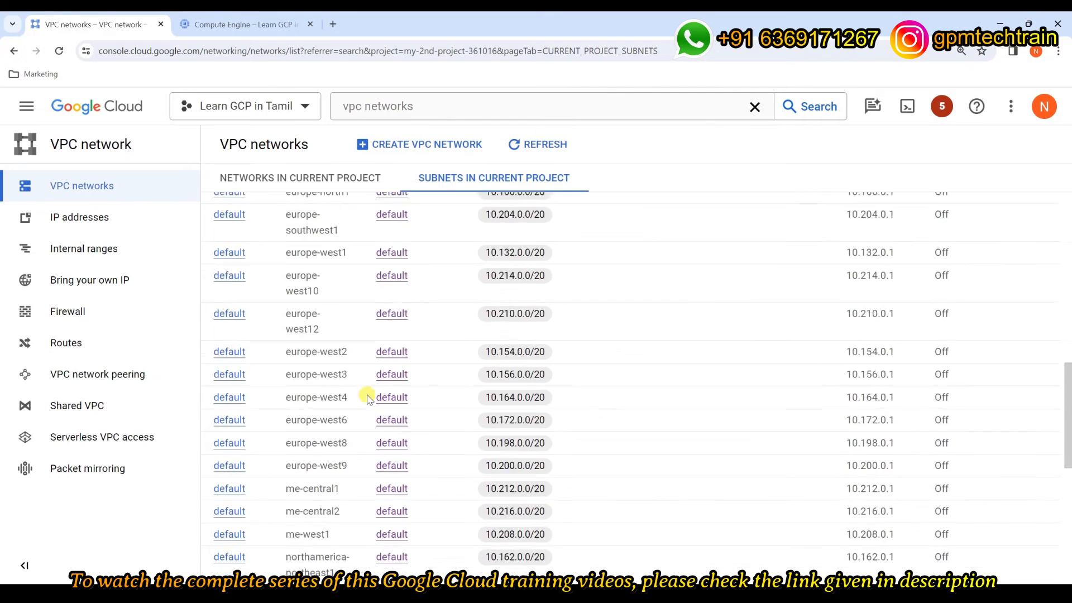
{"action": "scroll", "coordinate": [367, 398], "scroll_direction": "down", "scroll_amount": 6}
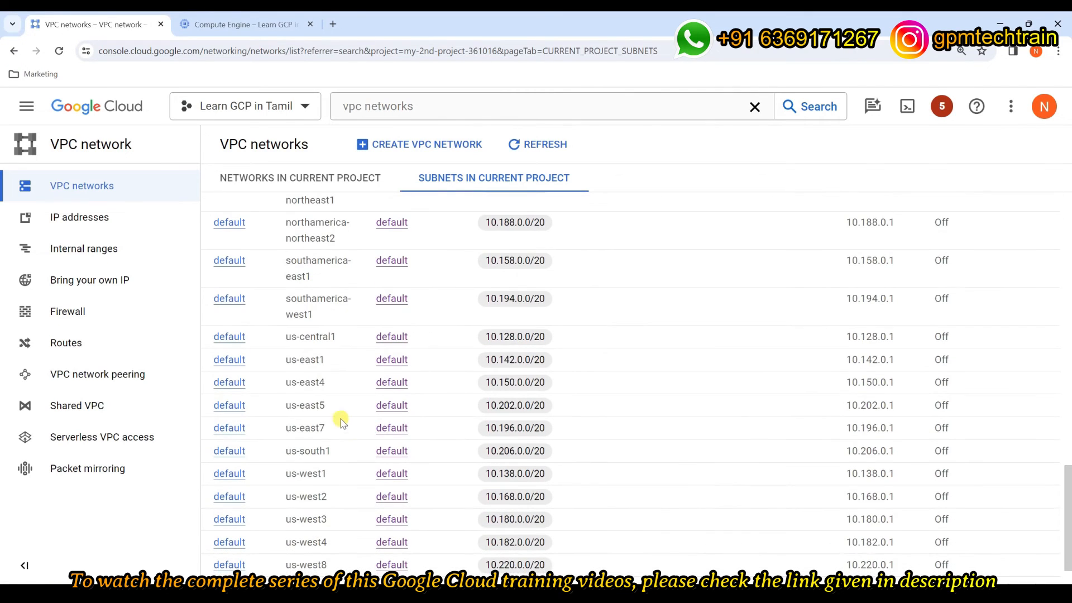
{"action": "double_click", "coordinate": [300, 337]}
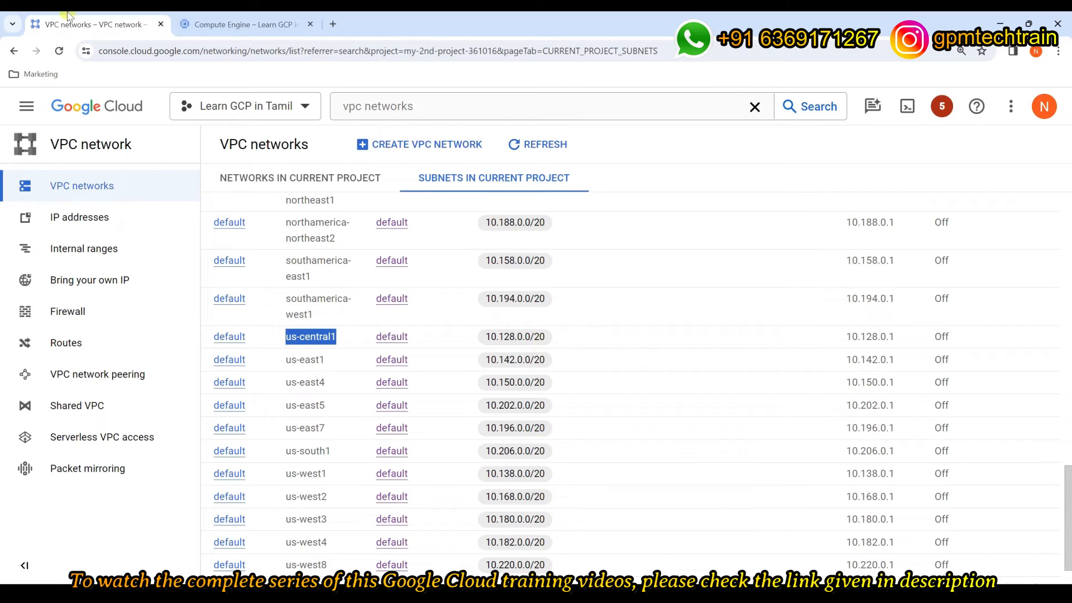
- Create the VM instance my-vm-1-tamil with the configured settings
{"action": "left_click", "coordinate": [193, 25]}
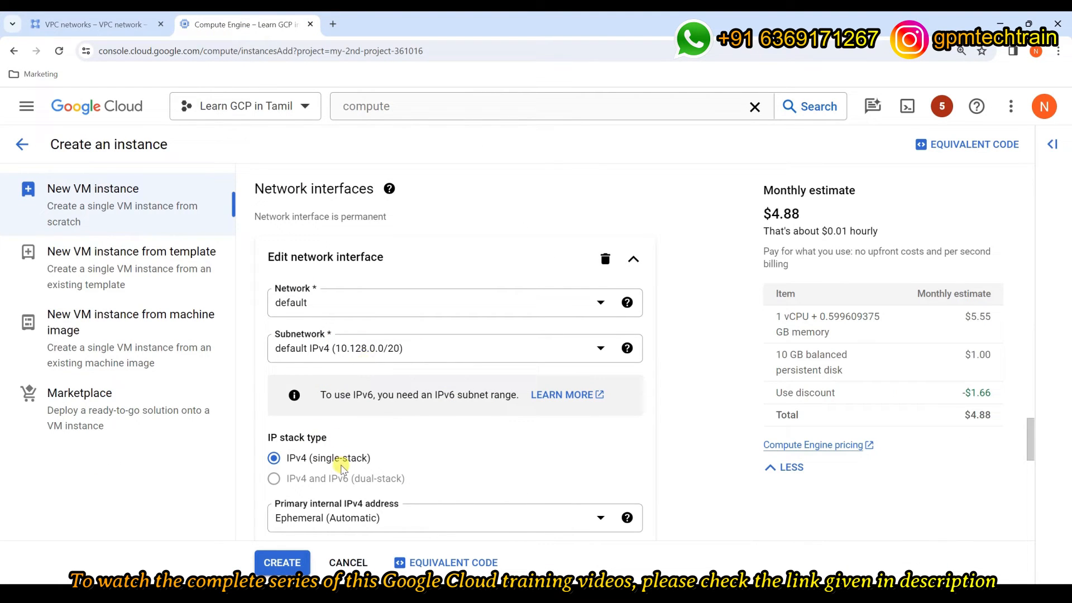
{"action": "left_click", "coordinate": [284, 564]}
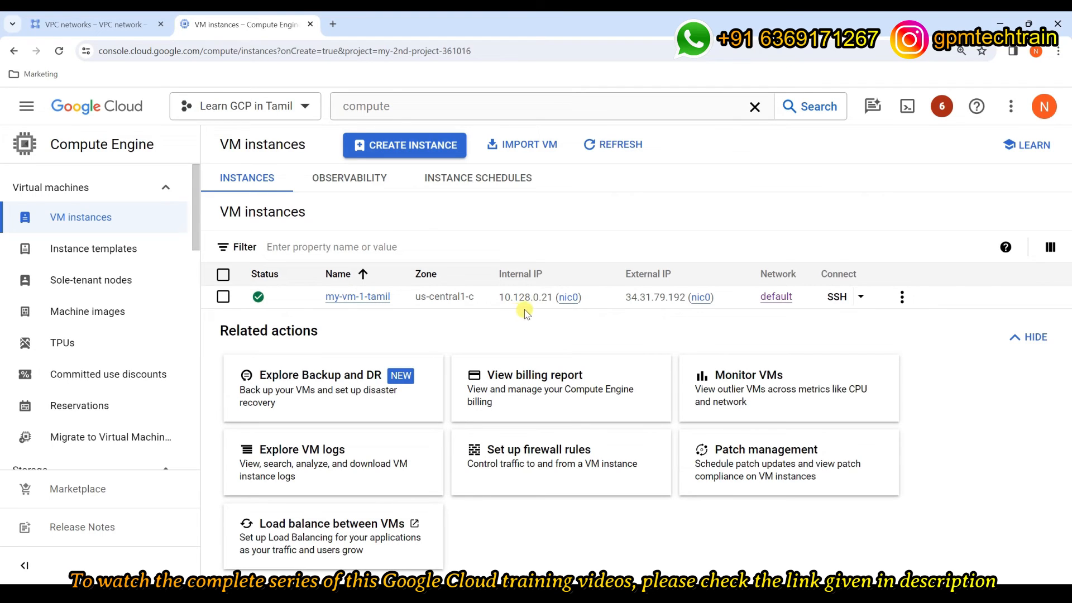
- Compare the new instance's internal IP with the us-central1 subnet's primary IPv4 range and check the instance's network
{"action": "left_click", "coordinate": [128, 32]}
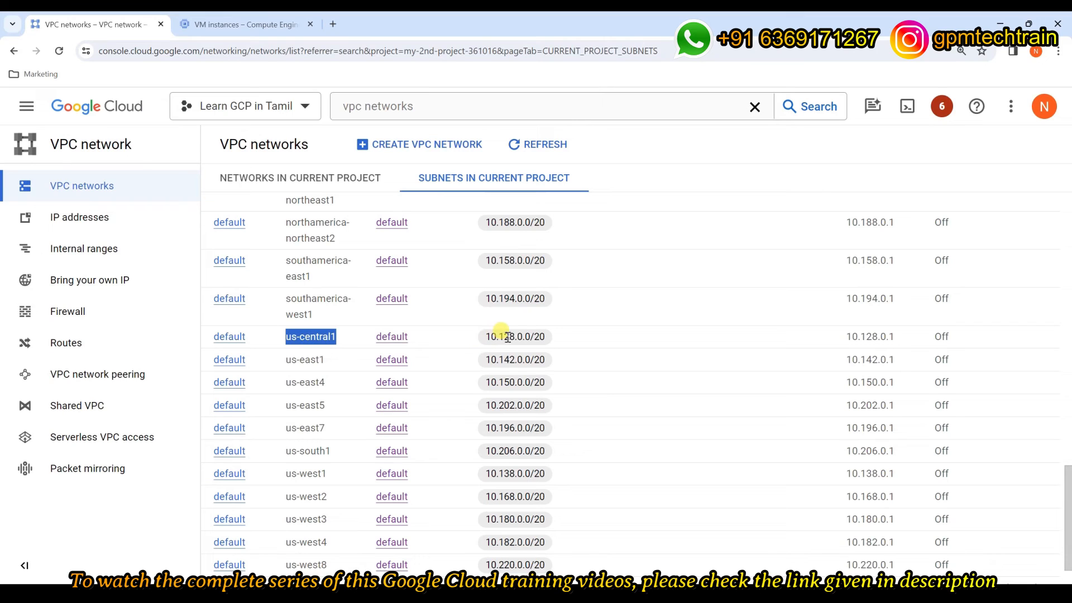
{"action": "left_click_drag", "start_coordinate": [547, 337], "coordinate": [489, 337]}
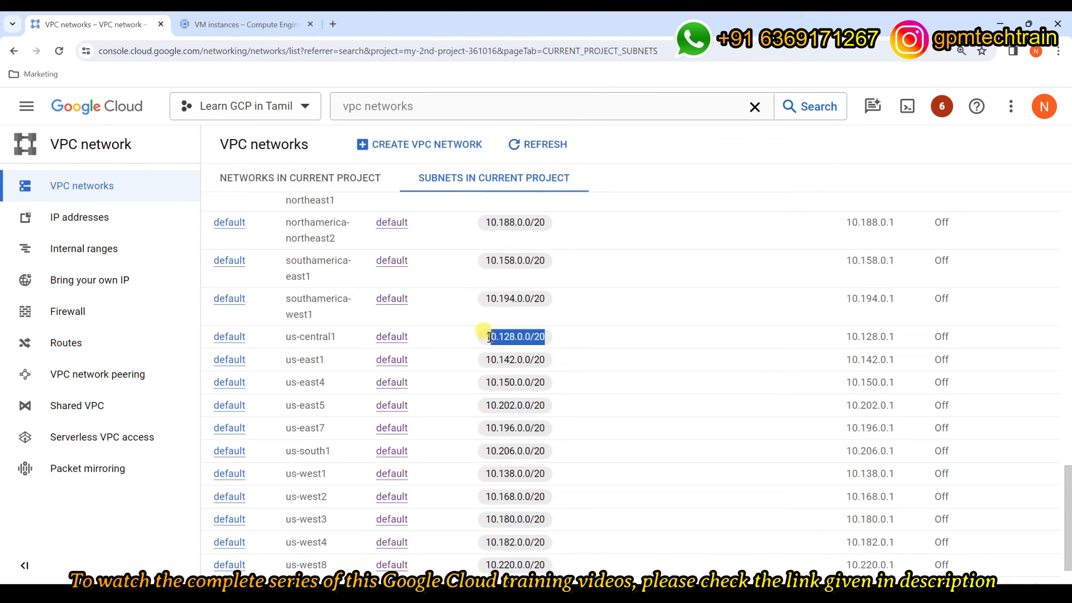
{"action": "left_click", "coordinate": [213, 33]}
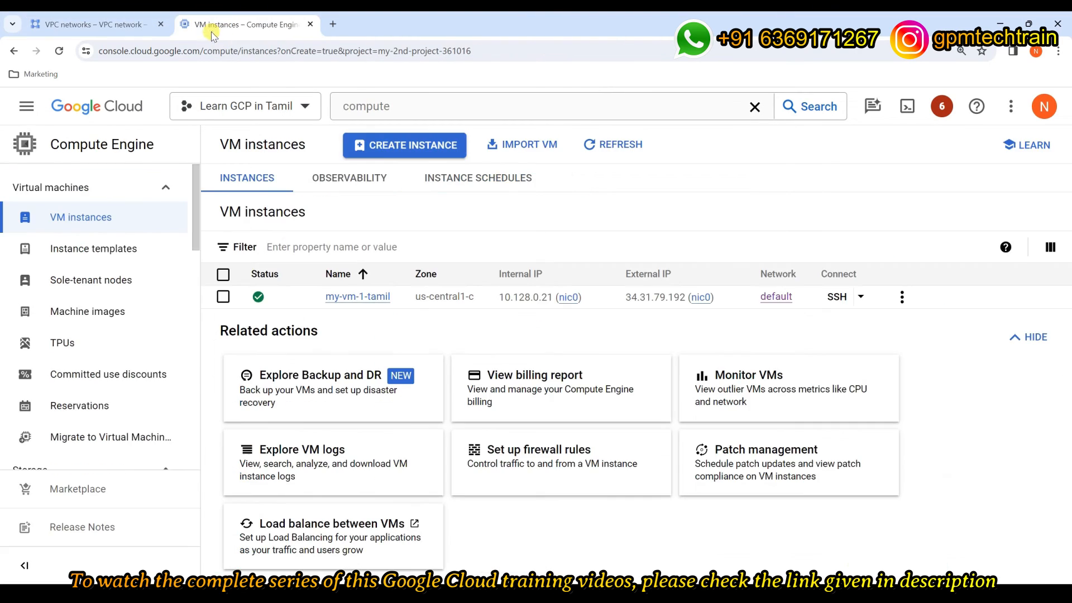
{"action": "left_click", "coordinate": [142, 27]}
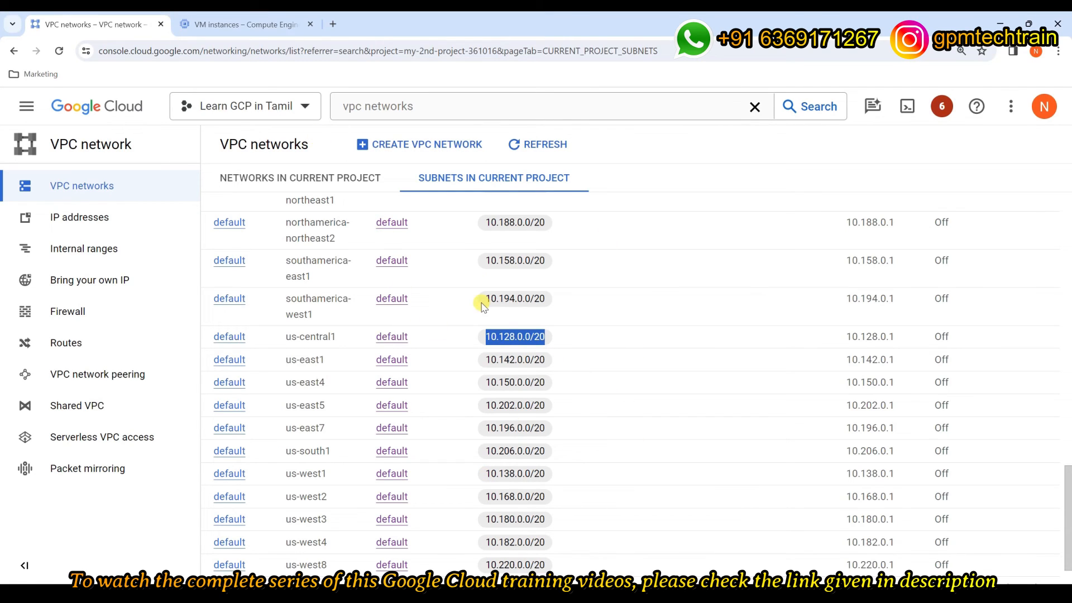
{"action": "left_click", "coordinate": [256, 25]}
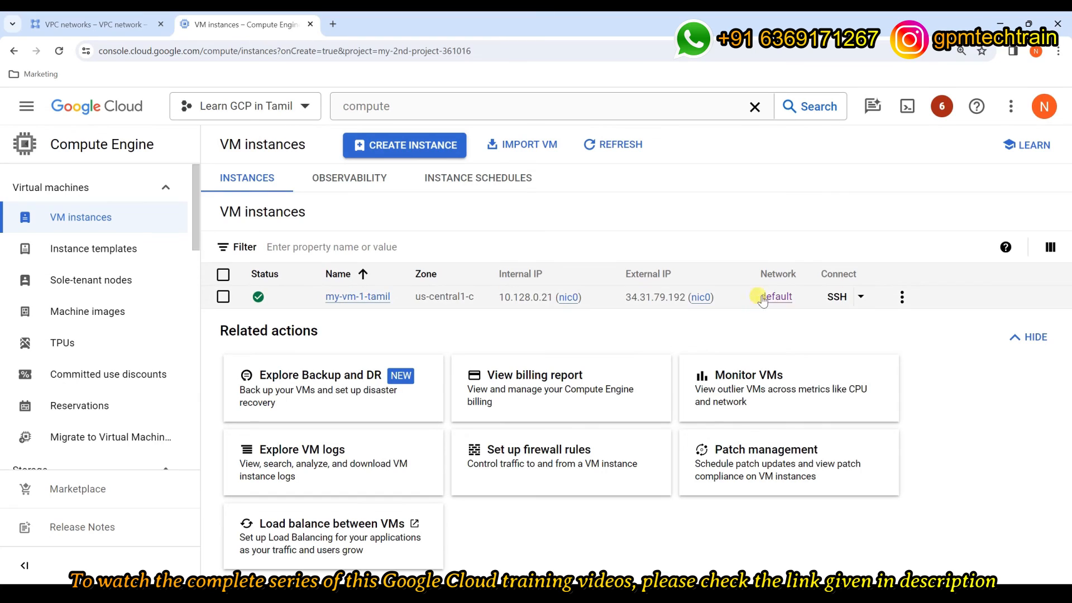
{"action": "left_click_drag", "start_coordinate": [794, 277], "coordinate": [760, 277]}
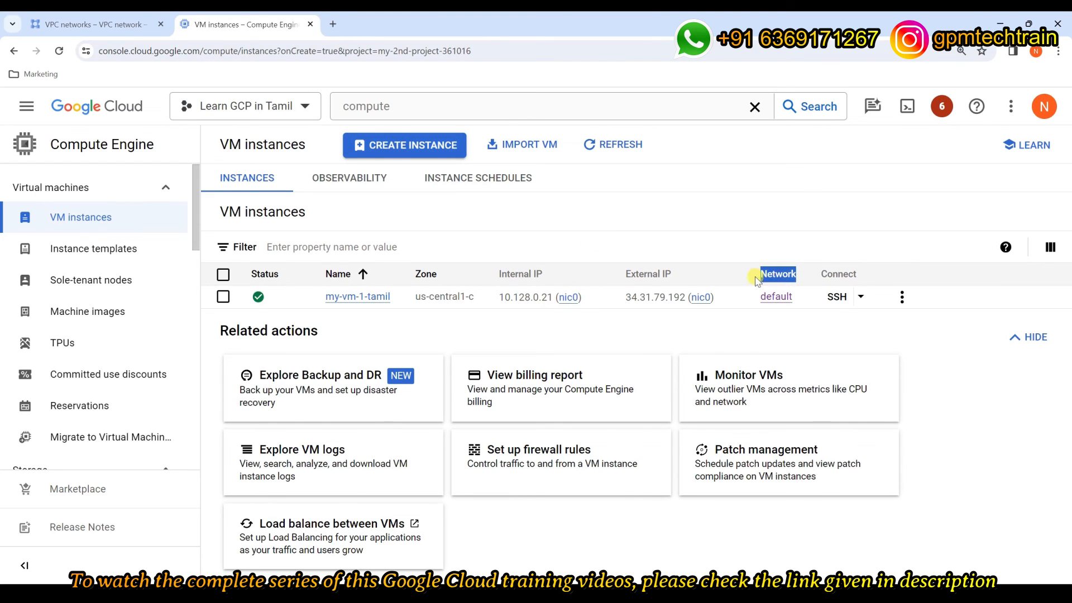
- Hide the Network column in the VM instances list and show the Recommendations and In use by columns
{"action": "left_click", "coordinate": [1051, 249]}
{"action": "scroll", "coordinate": [949, 408], "scroll_direction": "down", "scroll_amount": 3}
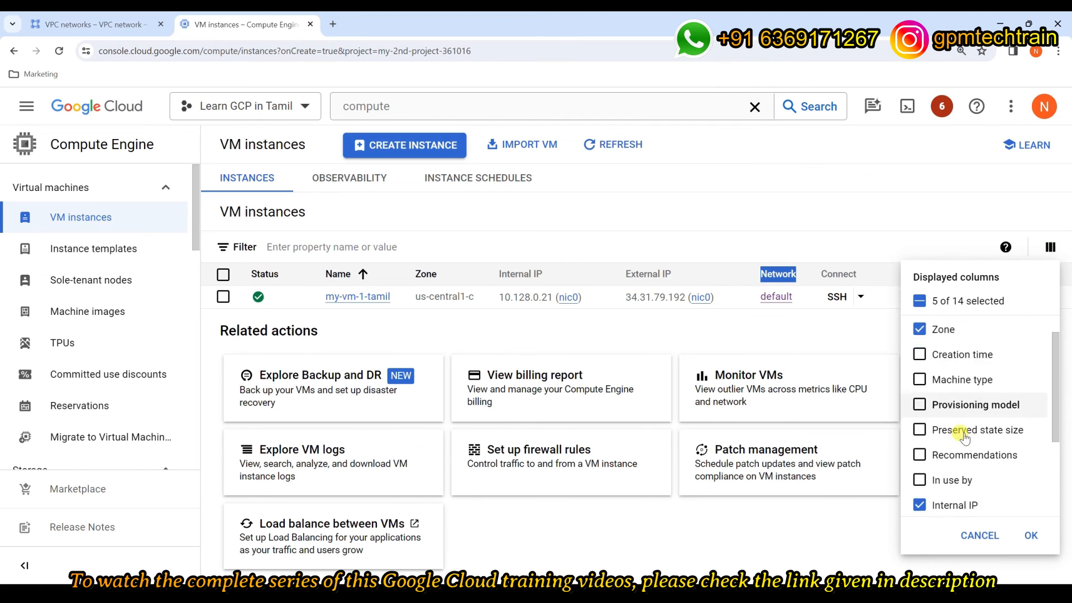
{"action": "left_click", "coordinate": [952, 459]}
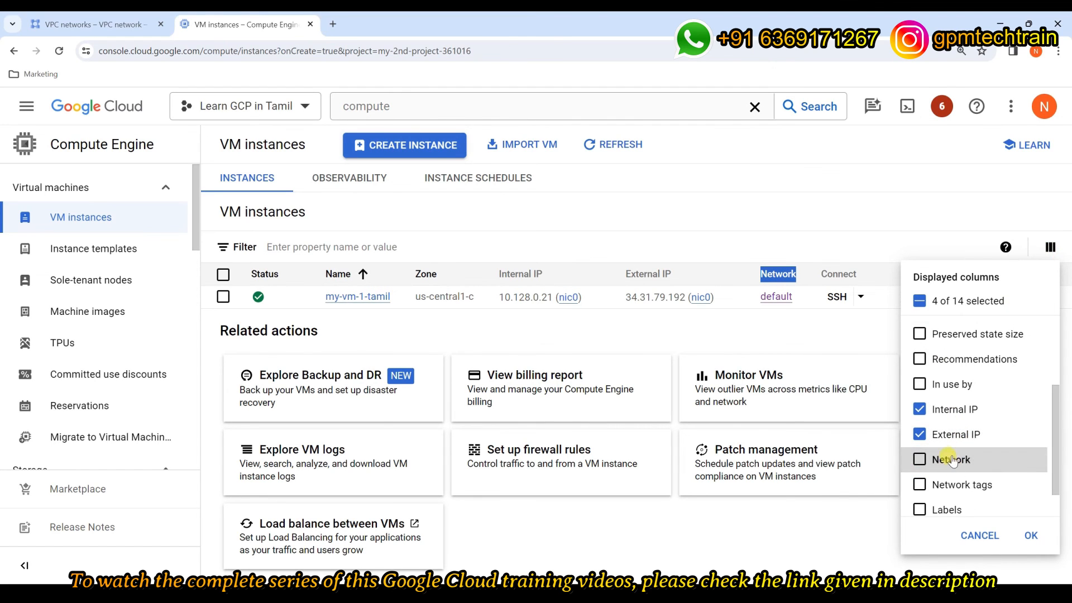
{"action": "left_click", "coordinate": [944, 359]}
{"action": "left_click", "coordinate": [939, 385]}
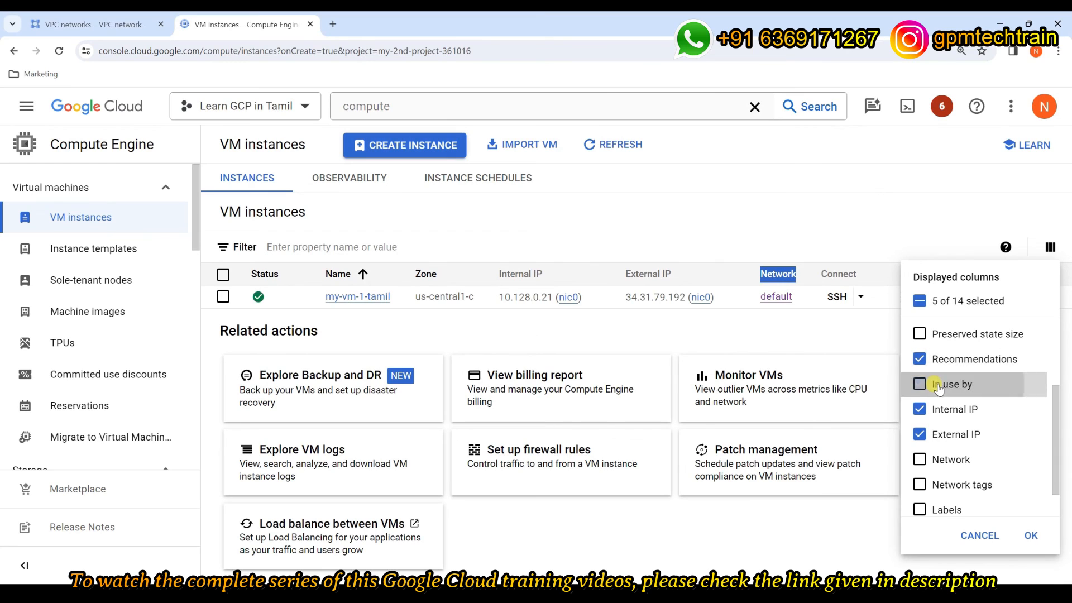
{"action": "left_click", "coordinate": [1030, 536]}
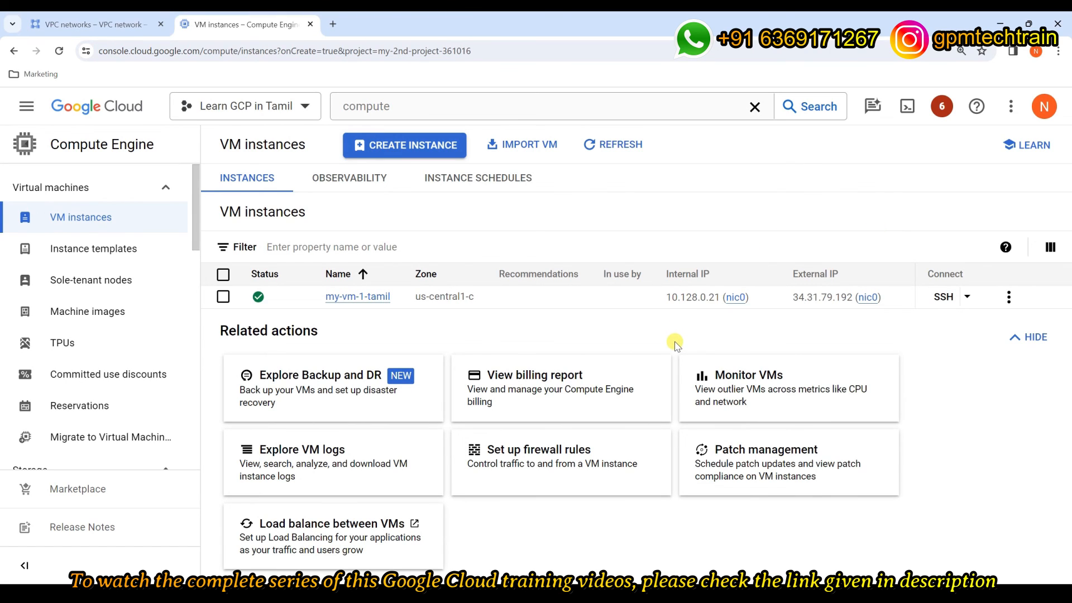
- Hide the Recommendations and In use by columns in the VM instances list and show the Network column
{"action": "left_click", "coordinate": [1051, 247]}
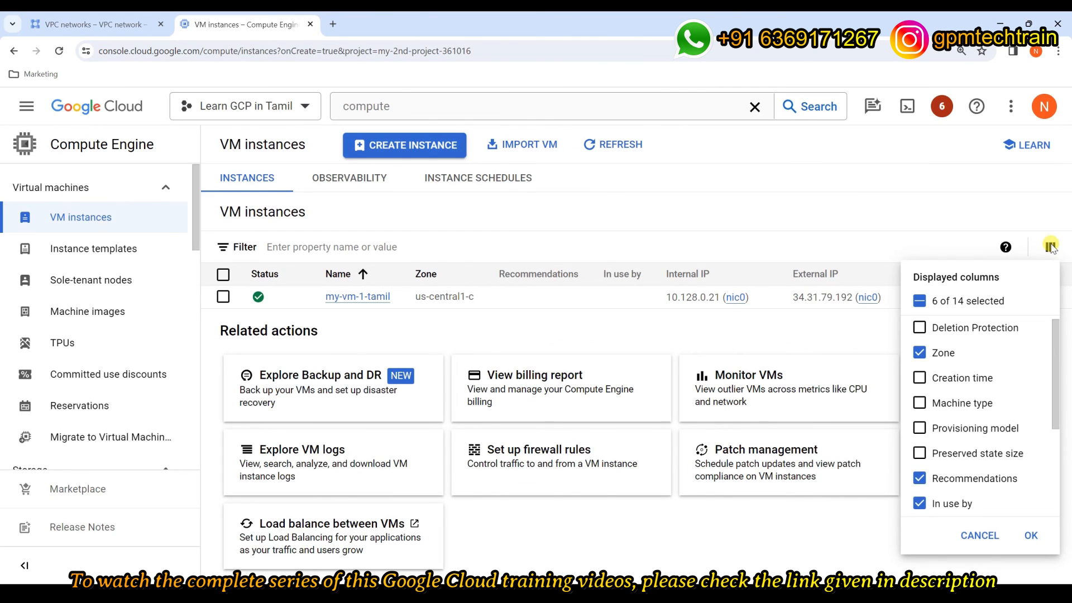
{"action": "scroll", "coordinate": [983, 382], "scroll_direction": "down", "scroll_amount": 3}
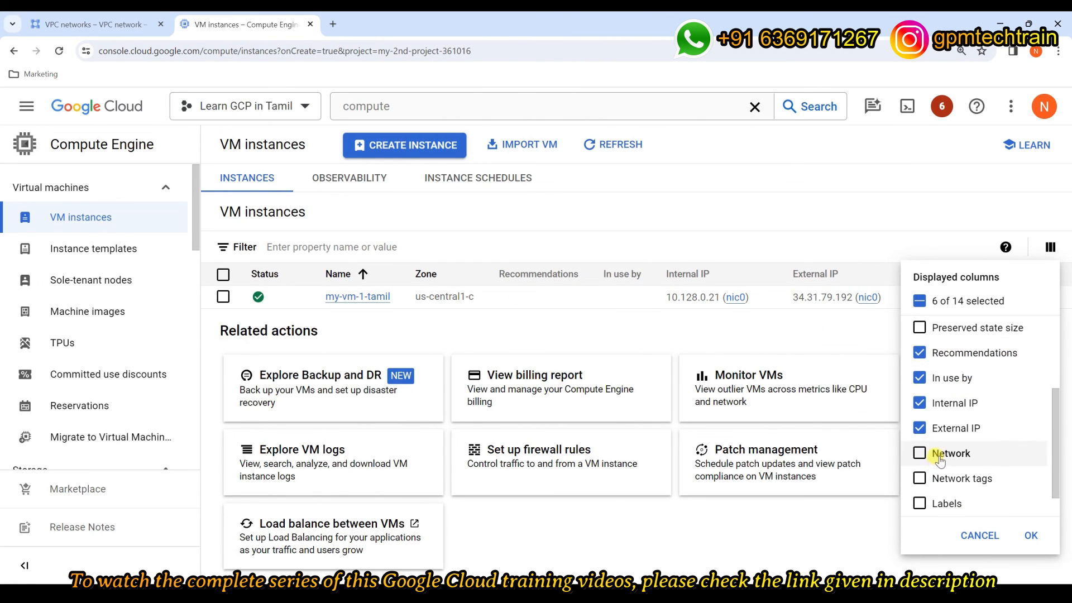
{"action": "left_click", "coordinate": [919, 354]}
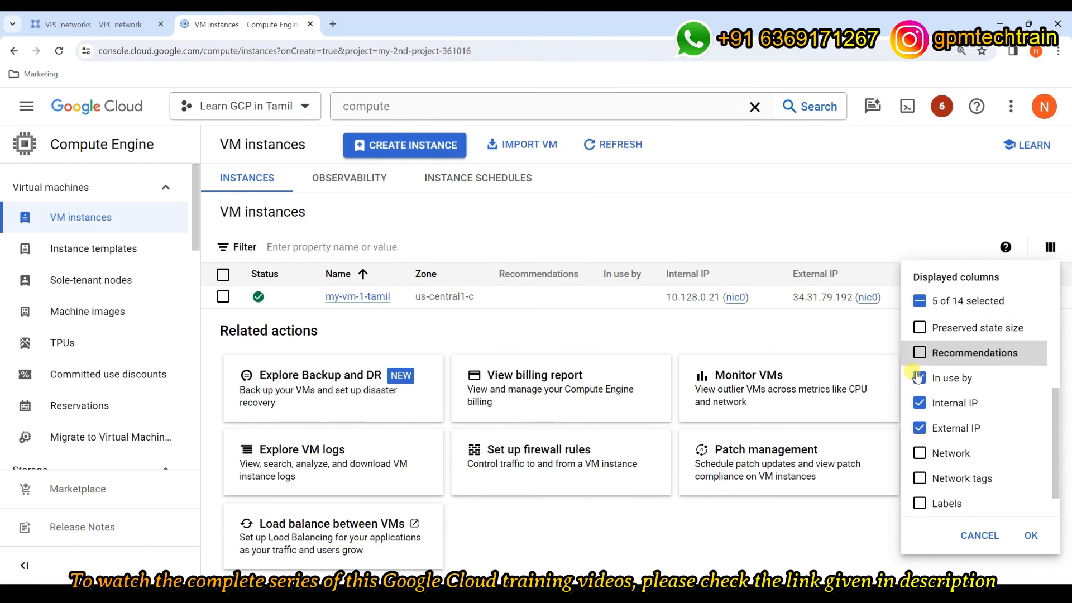
{"action": "left_click", "coordinate": [920, 379]}
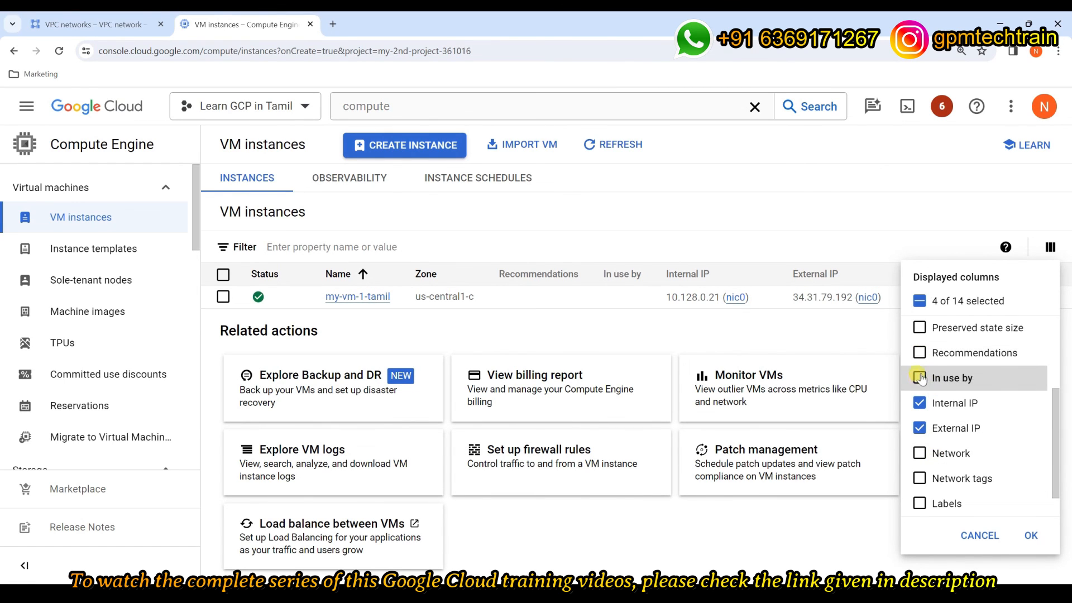
{"action": "left_click", "coordinate": [932, 454]}
{"action": "left_click", "coordinate": [1031, 536]}
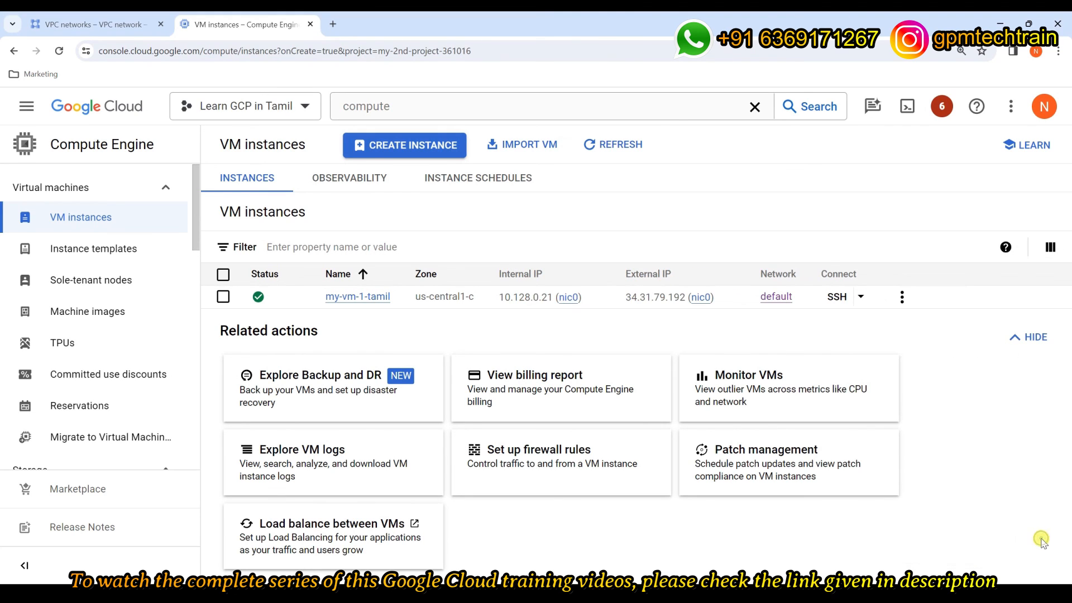